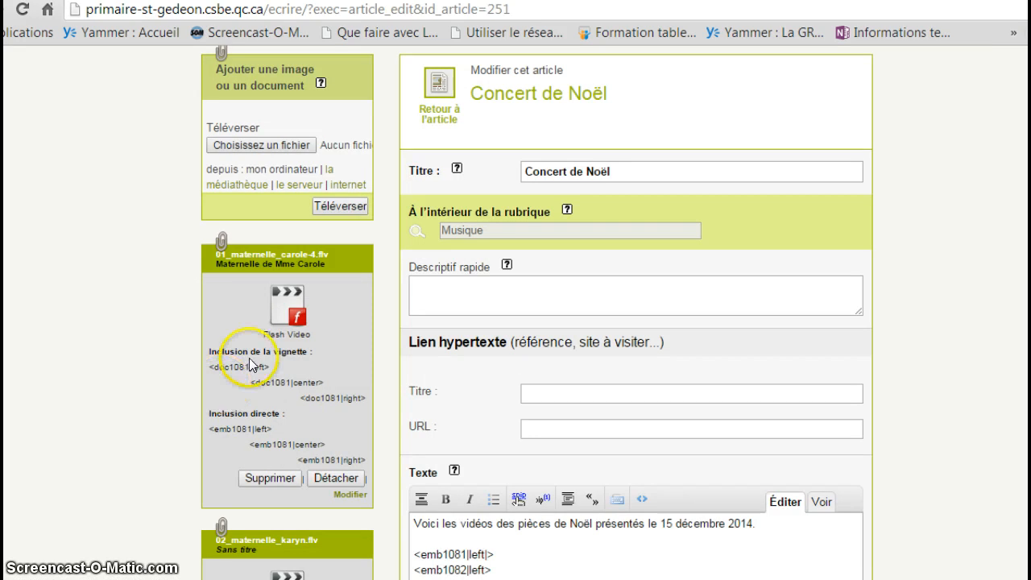
# Remove the extra vertical bar from the <emb1081|left|> tag in the article text and save the article
pyautogui.scroll(-1, 230, 379)
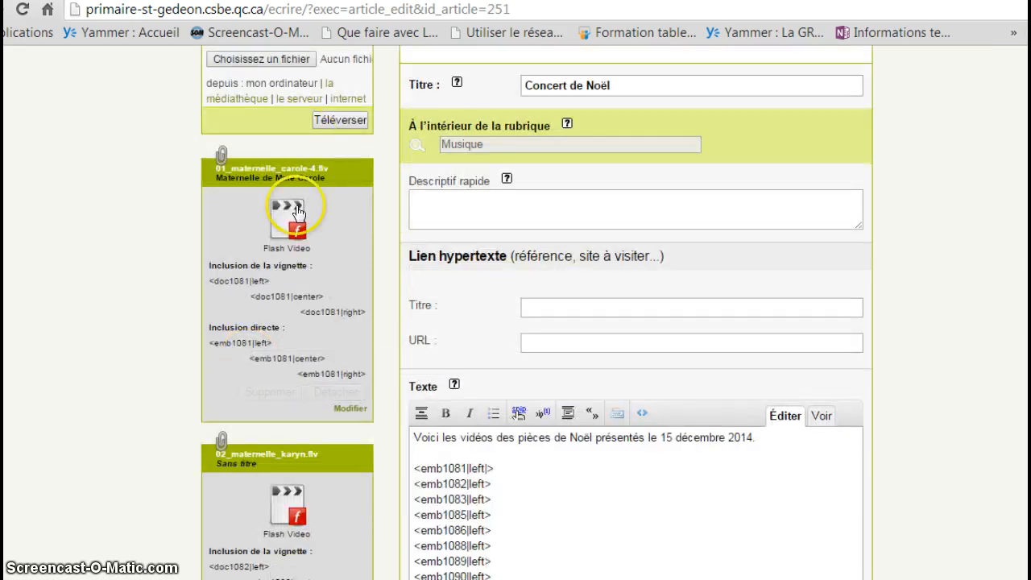
pyautogui.scroll(-1, 280, 348)
pyautogui.scroll(4, 277, 350)
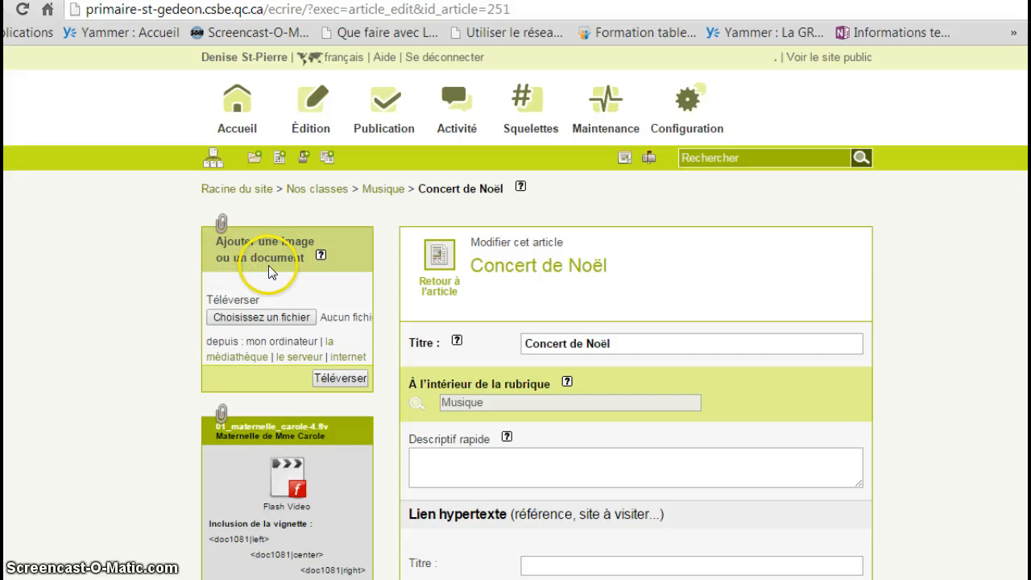
pyautogui.scroll(-4, 665, 475)
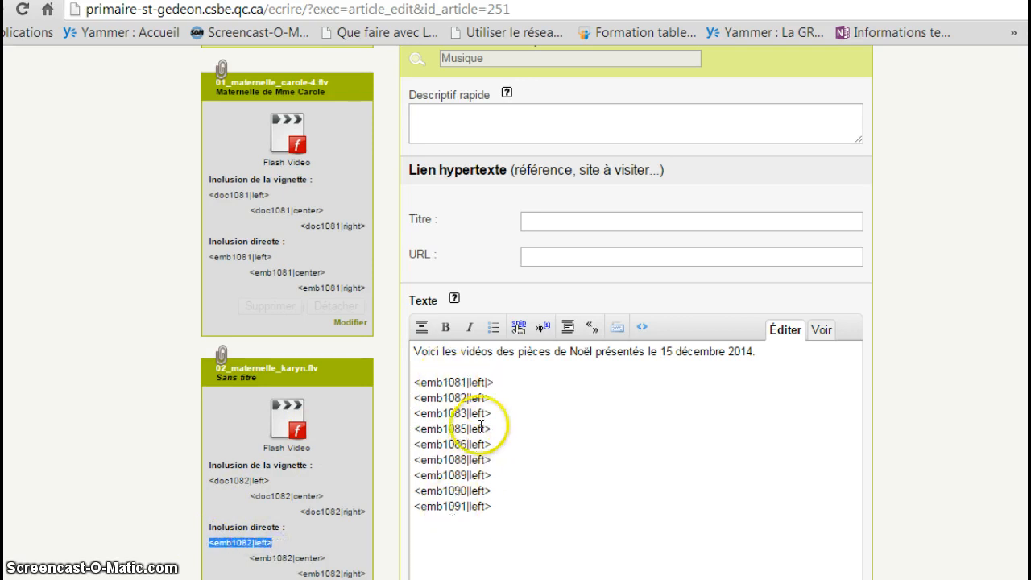
pyautogui.click(490, 379)
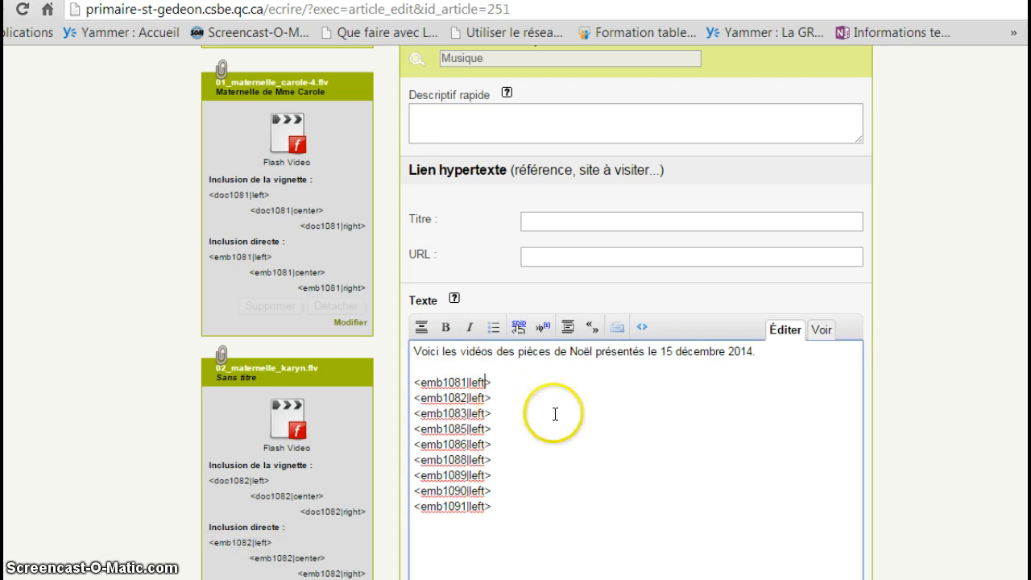
pyautogui.press('BackSpace')
pyautogui.scroll(-5, 504, 347)
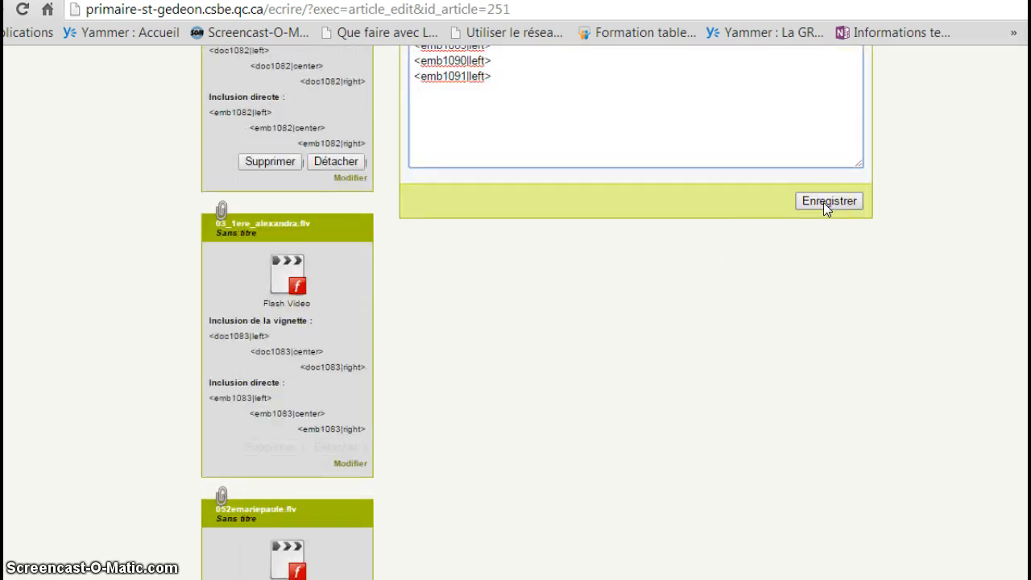
pyautogui.click(826, 201)
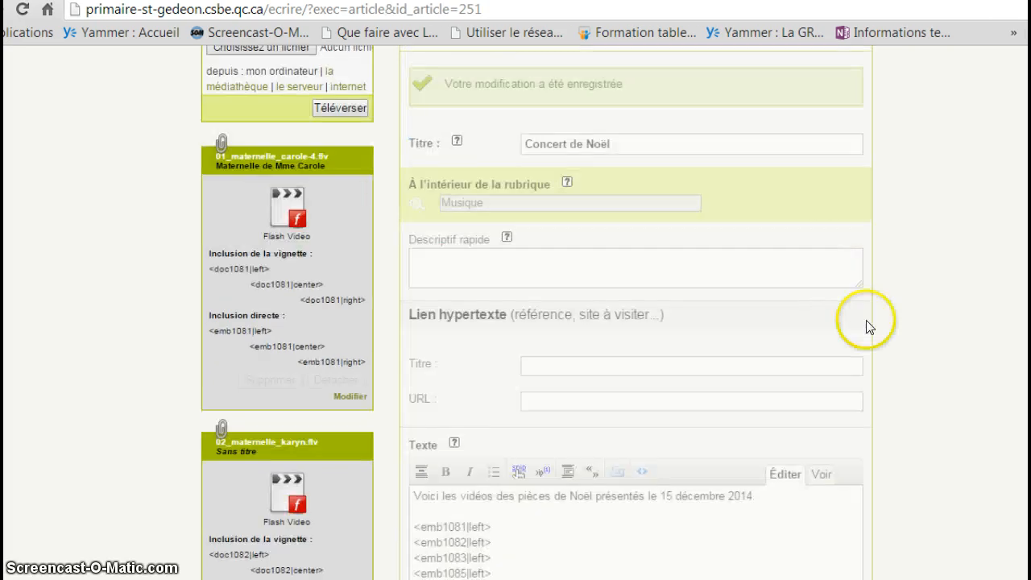
# Review the embedded video players and their captions on the saved article page
pyautogui.scroll(-2, 904, 327)
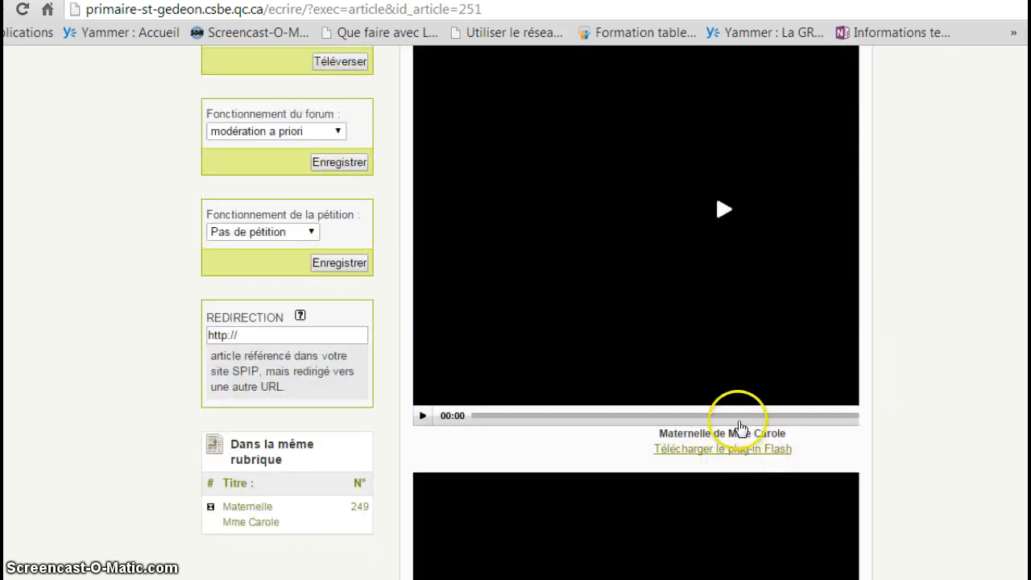
pyautogui.scroll(-6, 959, 387)
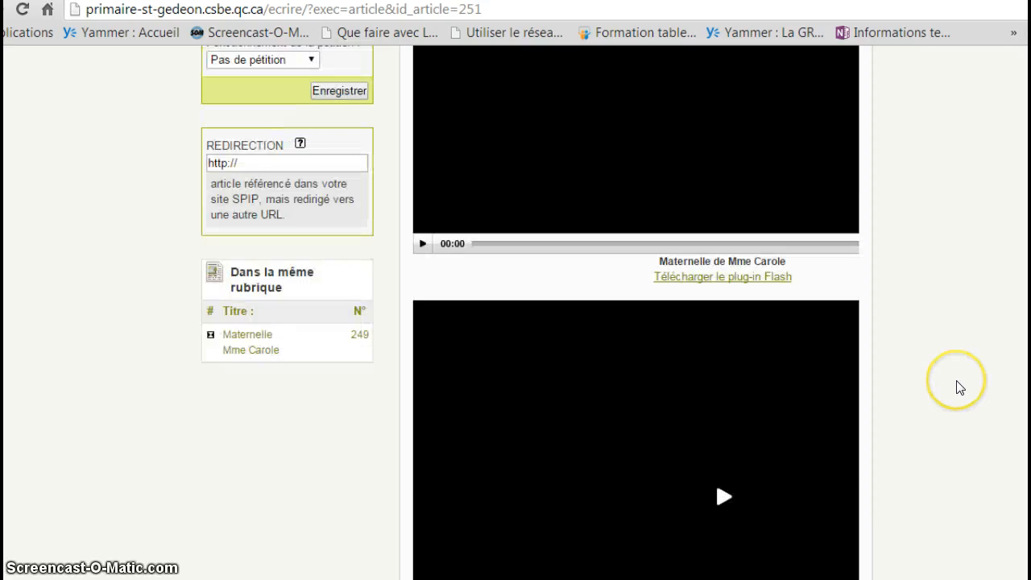
pyautogui.scroll(-10, 958, 386)
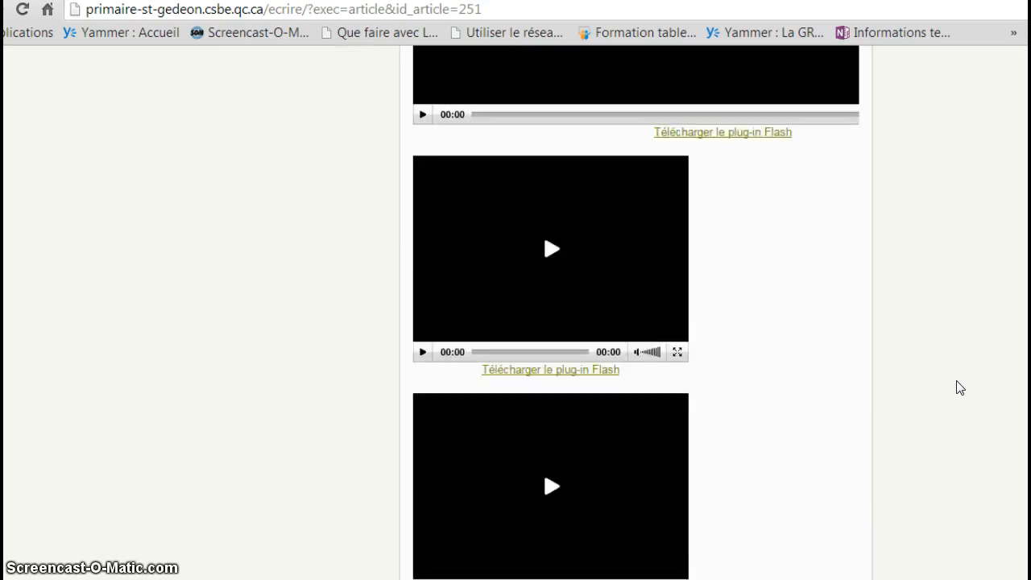
pyautogui.scroll(-1, 958, 389)
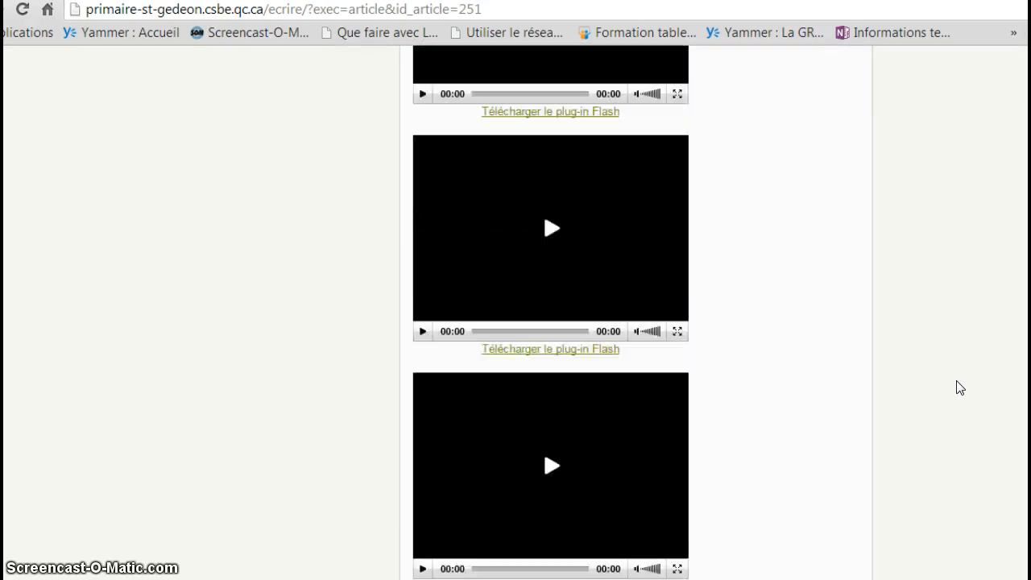
pyautogui.scroll(12, 959, 388)
pyautogui.scroll(3, 958, 388)
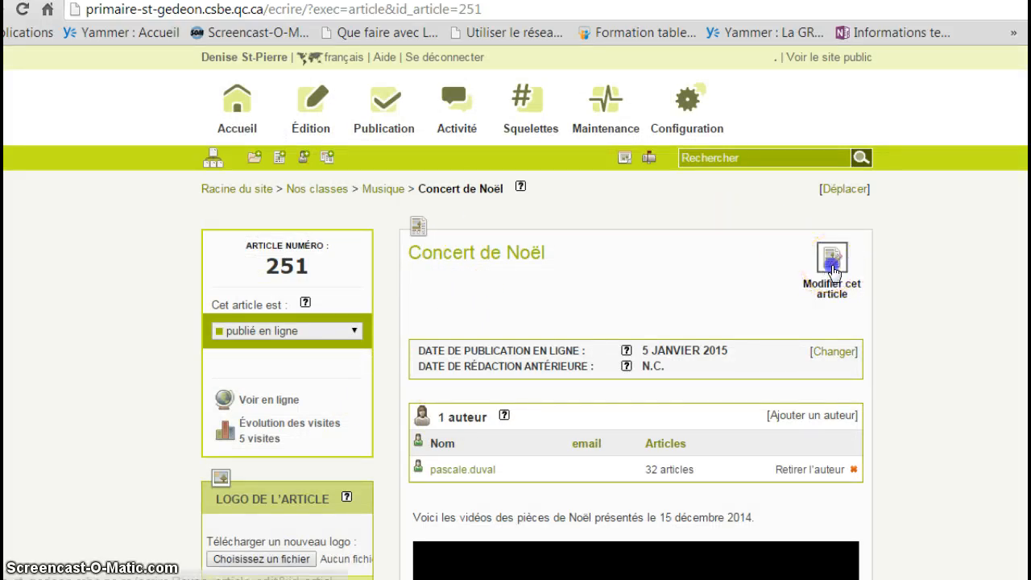
# Reopen the article for editing, title the second attached video "Maternelle de Mme" plus the teacher's first name, and save that document
pyautogui.click(832, 257)
pyautogui.scroll(-2, 367, 382)
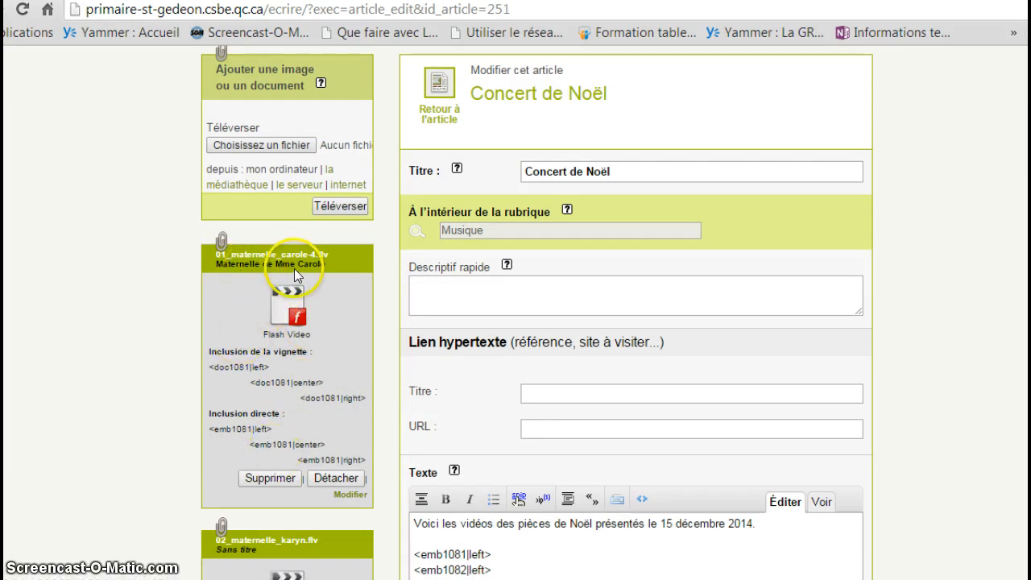
pyautogui.scroll(-1, 327, 270)
pyautogui.scroll(-3, 327, 276)
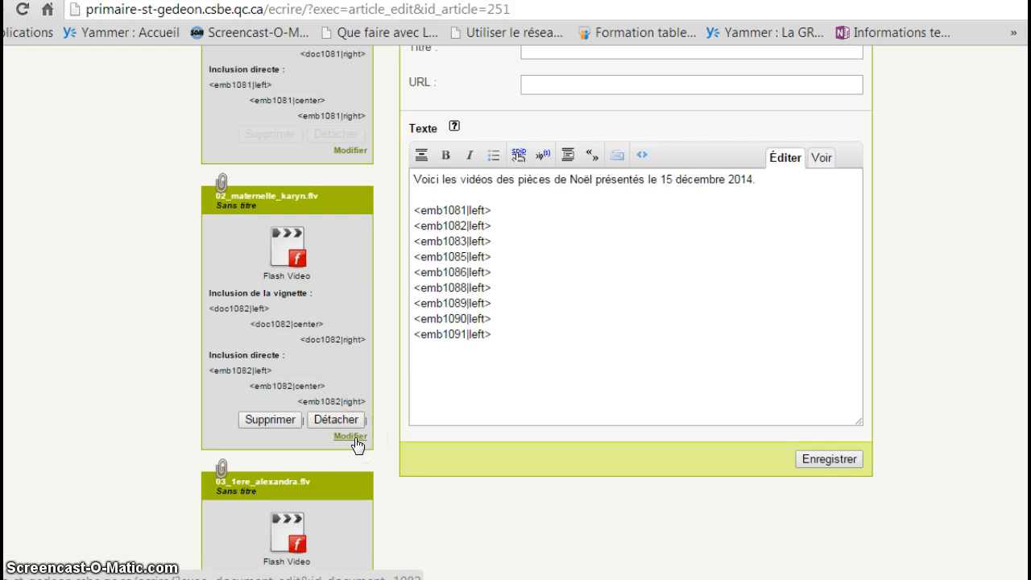
pyautogui.click(350, 437)
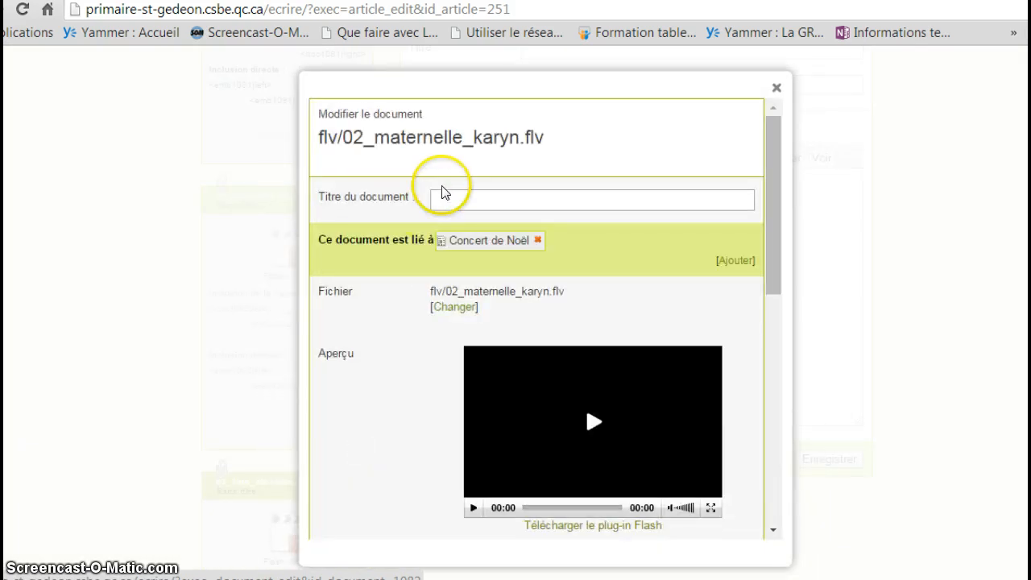
pyautogui.click(444, 193)
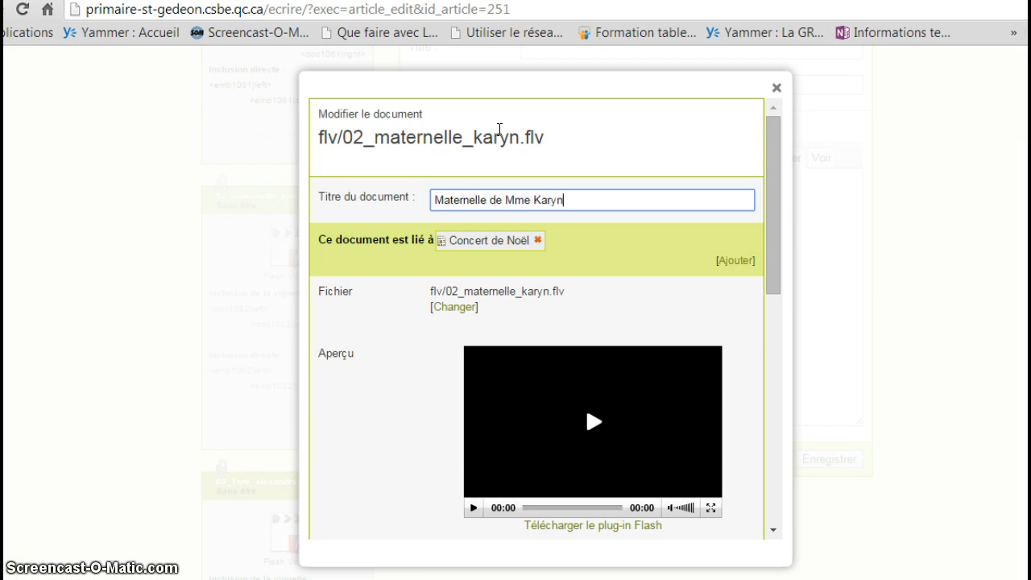
pyautogui.scroll(-2, 548, 103)
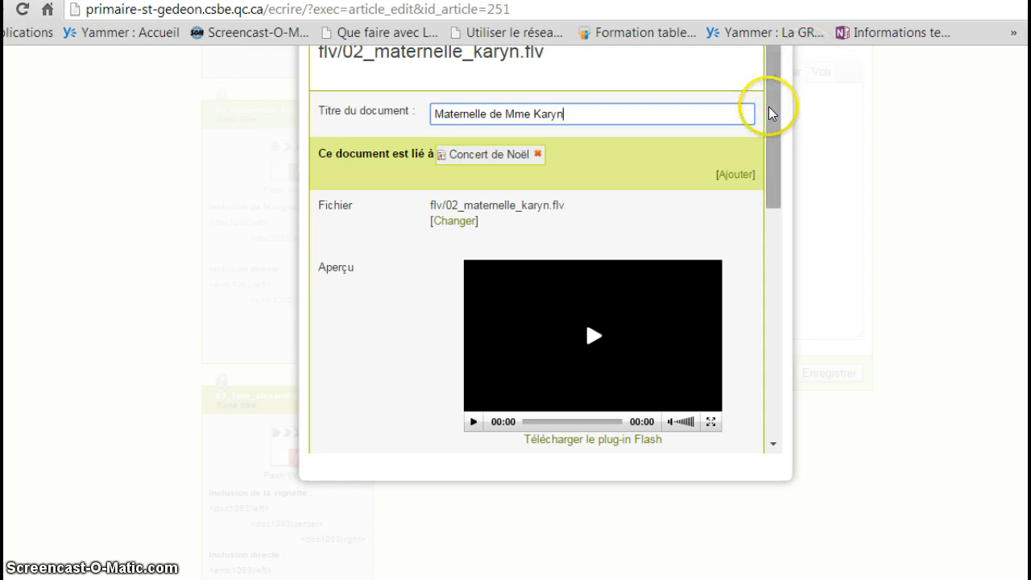
pyautogui.moveTo(771, 108); pyautogui.dragTo(760, 376)
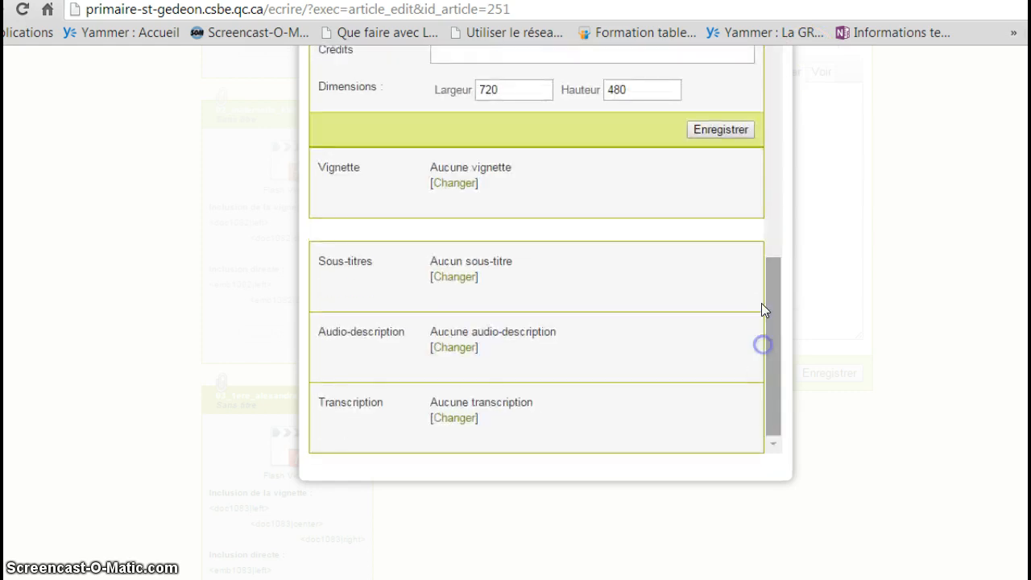
pyautogui.click(721, 129)
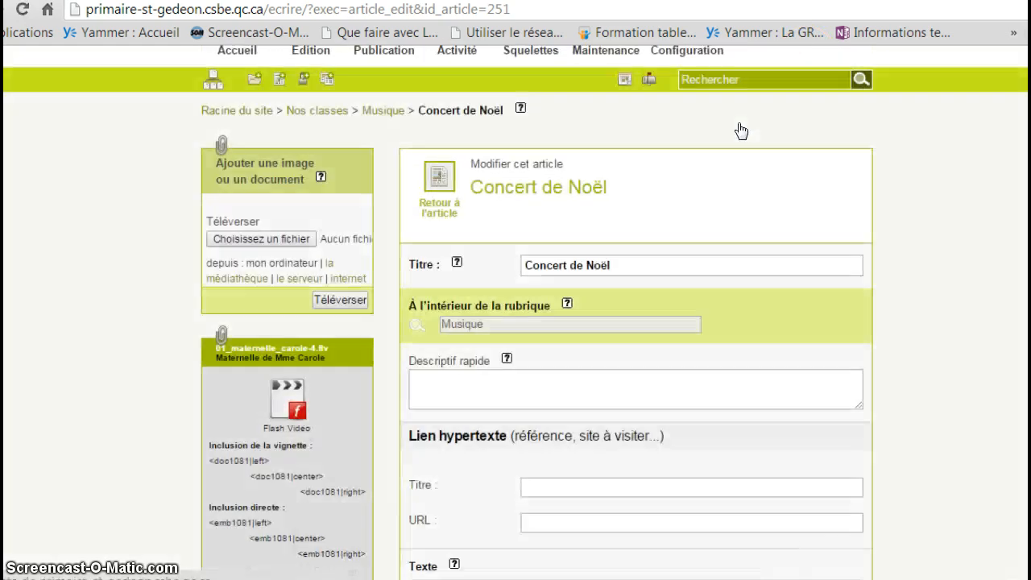
# Check the width and height in the first attached video's document settings, then save them as they are
pyautogui.scroll(-1, 347, 429)
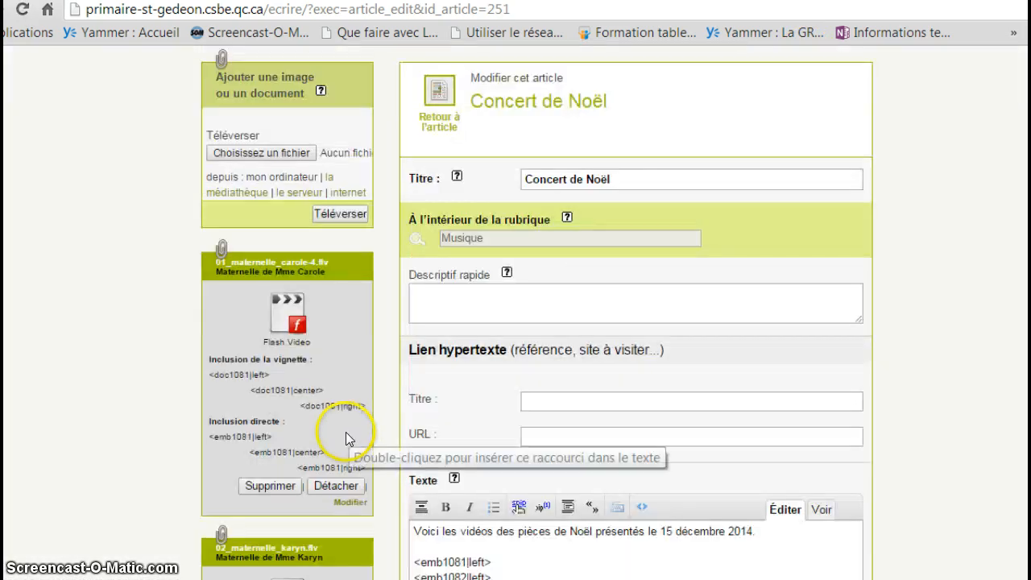
pyautogui.click(348, 503)
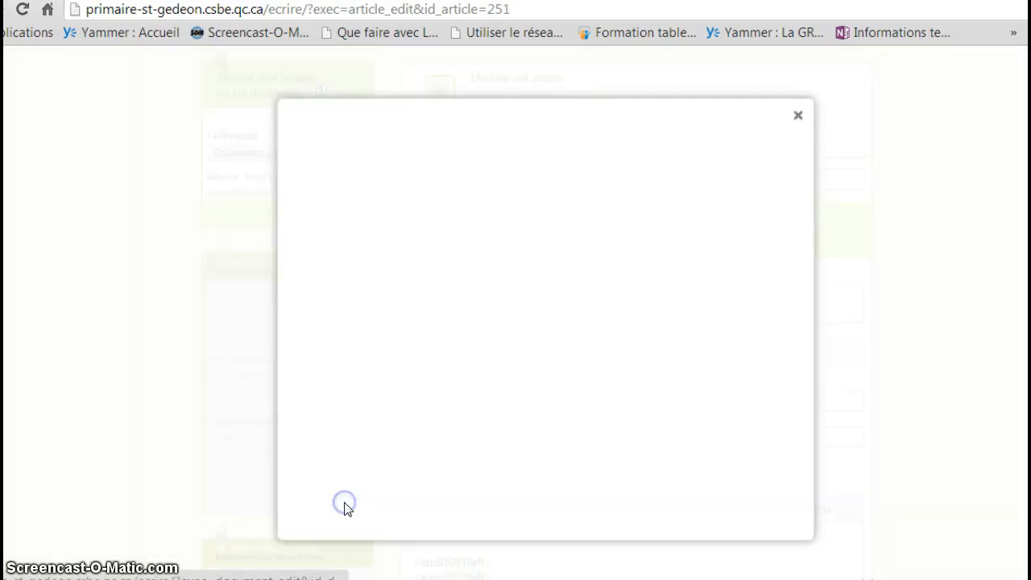
pyautogui.scroll(-4, 614, 306)
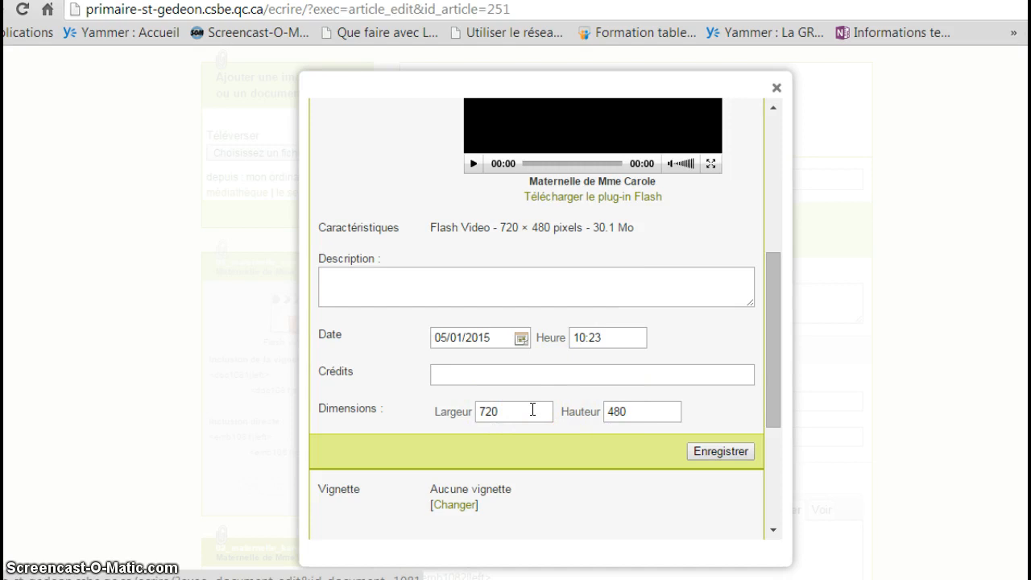
pyautogui.click(711, 450)
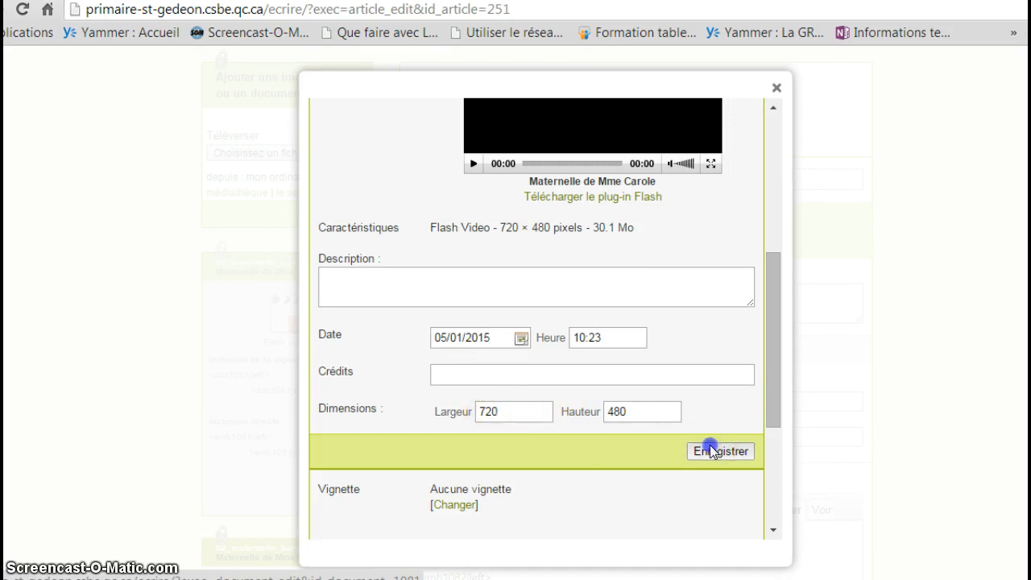
# Title the third attached video (document 1083) "1re année Mme" plus the teacher's first name and save the document
pyautogui.scroll(-9, 259, 398)
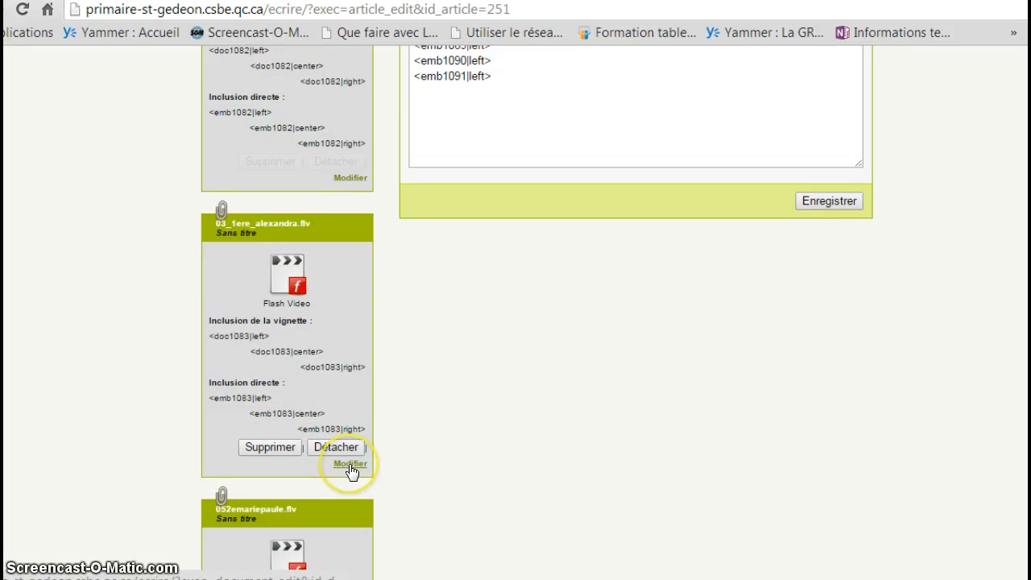
pyautogui.click(350, 465)
pyautogui.scroll(-4, 593, 463)
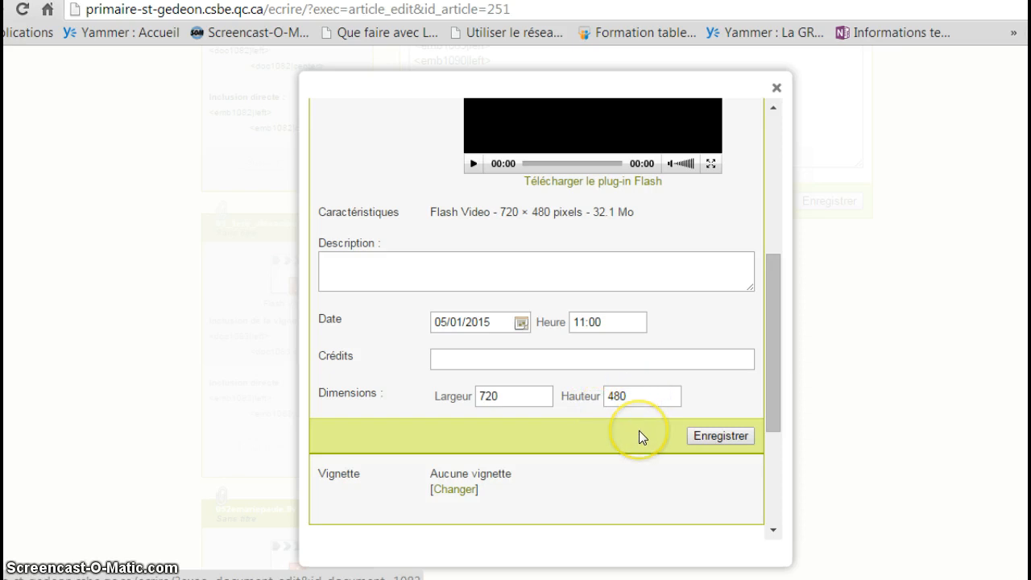
pyautogui.scroll(2, 639, 436)
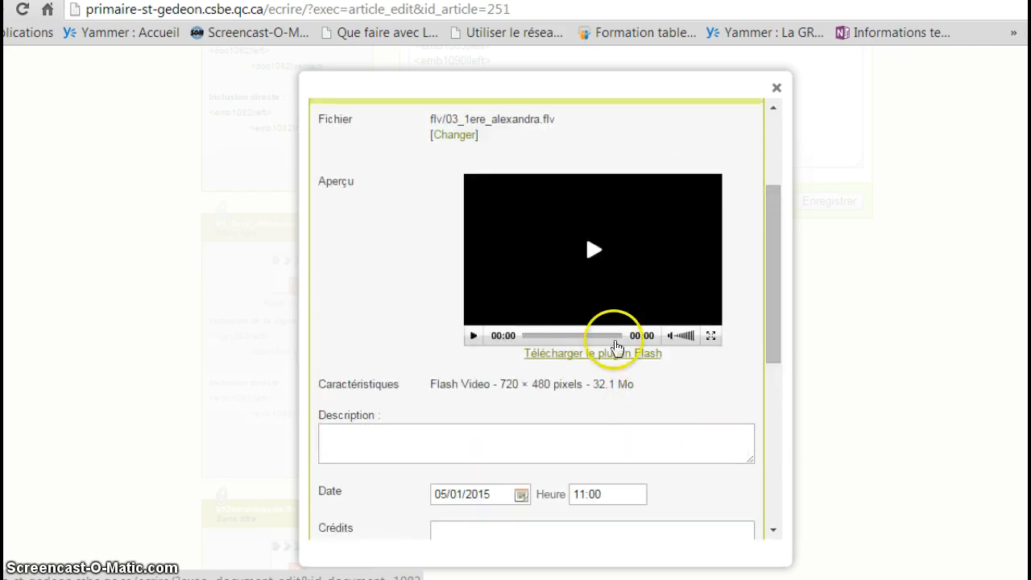
pyautogui.scroll(3, 368, 442)
pyautogui.scroll(-1, 368, 454)
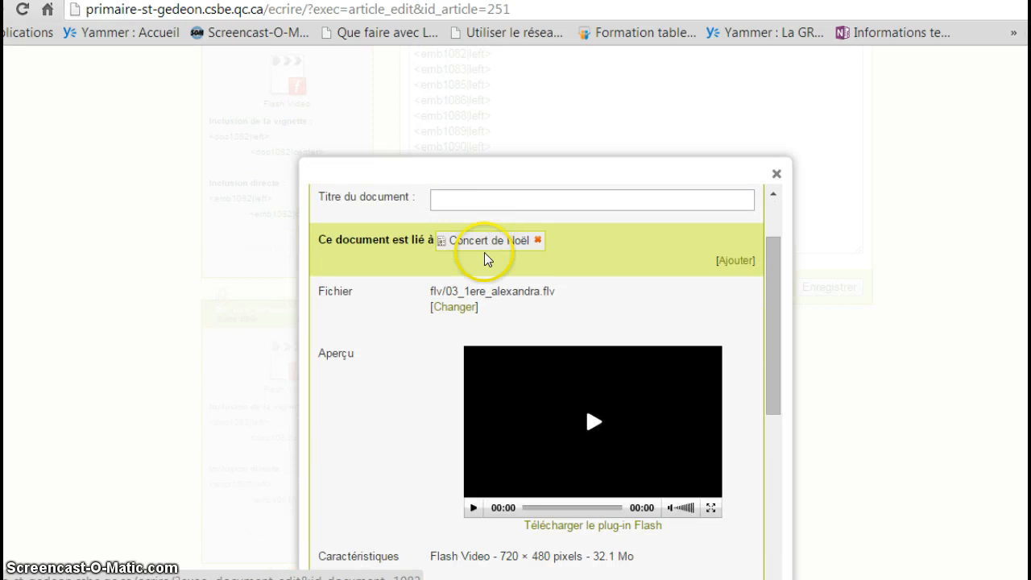
pyautogui.scroll(1, 493, 274)
pyautogui.click(494, 284)
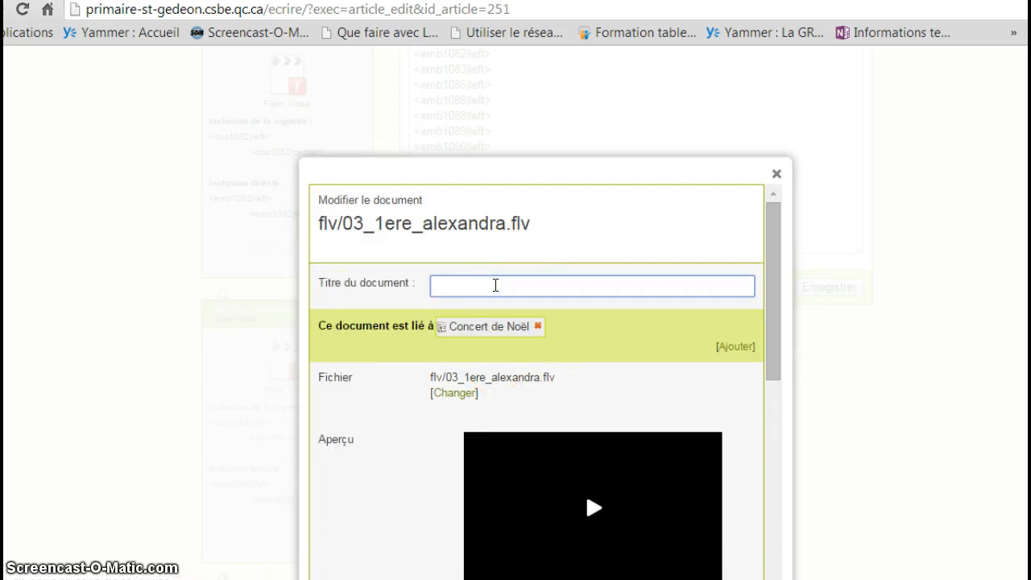
pyautogui.write('C')
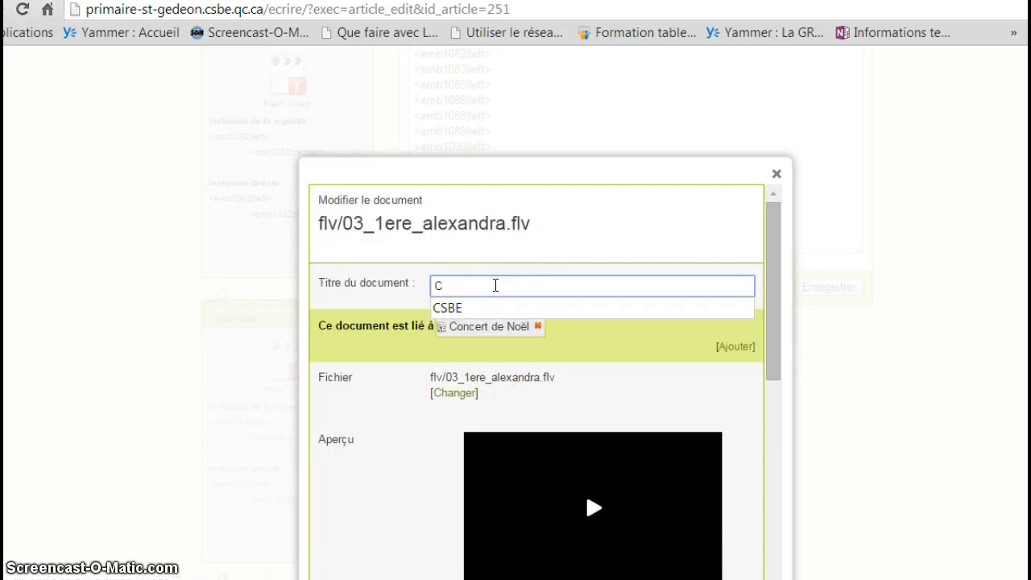
pyautogui.press('BackSpace')
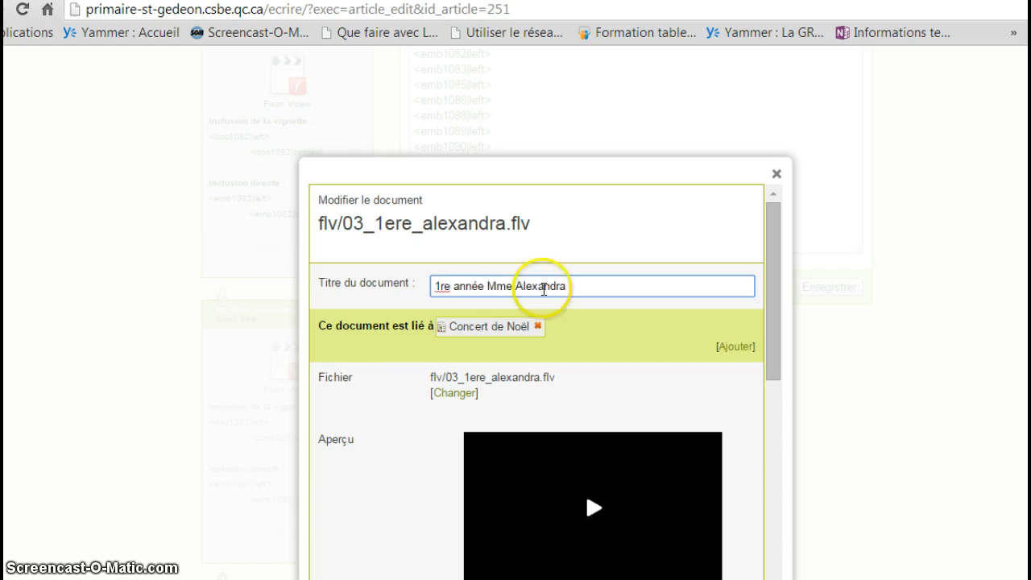
pyautogui.scroll(-1, 585, 281)
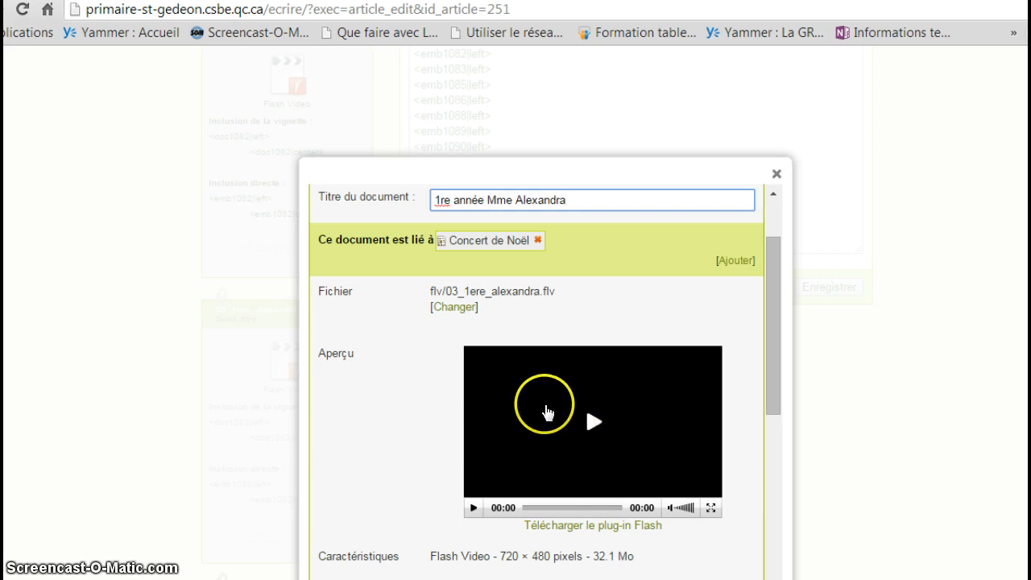
pyautogui.scroll(-1, 546, 414)
pyautogui.scroll(-1, 532, 483)
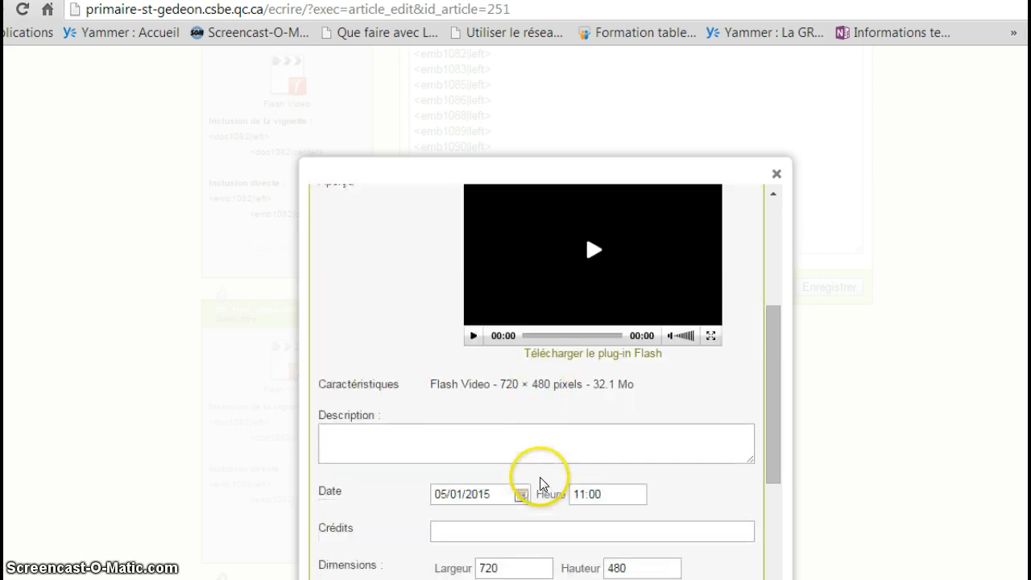
pyautogui.scroll(-2, 582, 524)
pyautogui.click(704, 441)
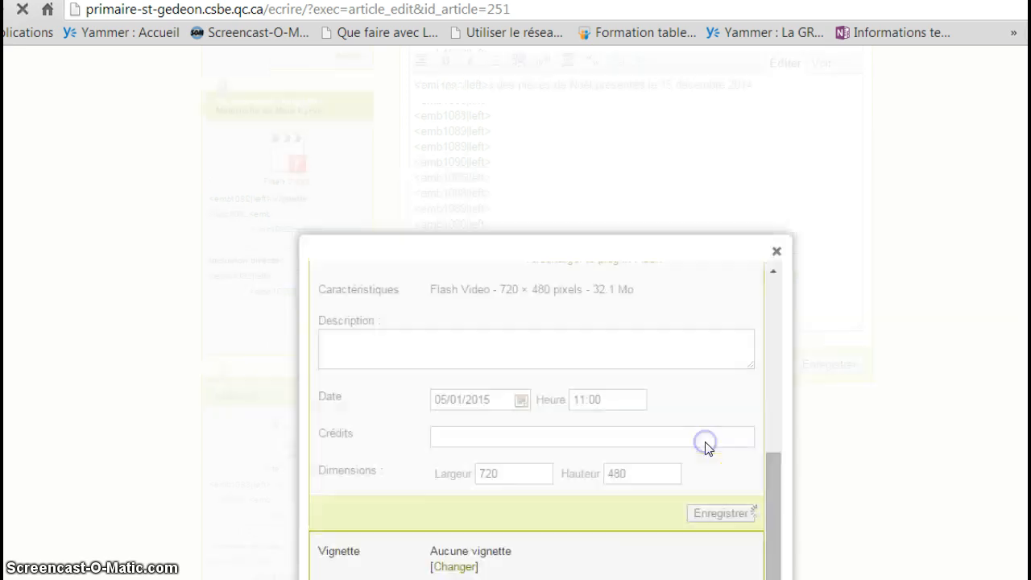
# Review the title, preview and characteristics in the first attached video's document settings (document 1081), and close them without saving
pyautogui.scroll(6, 270, 414)
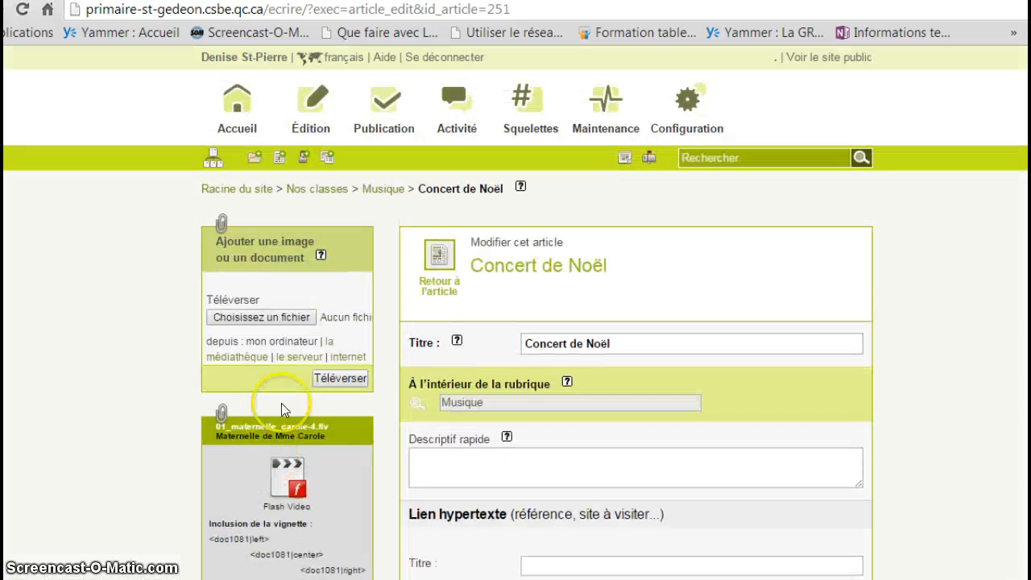
pyautogui.scroll(-2, 281, 403)
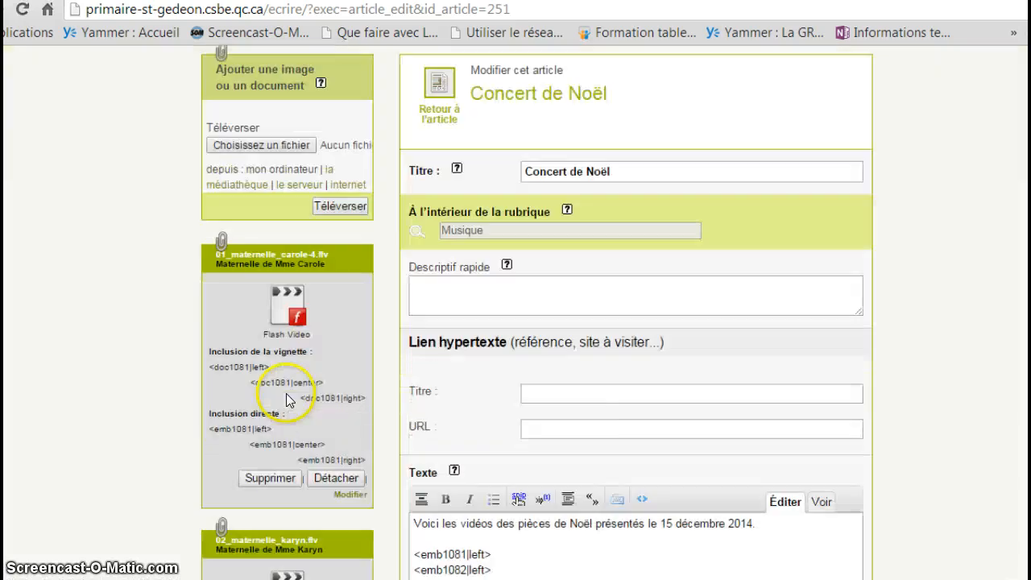
pyautogui.click(350, 495)
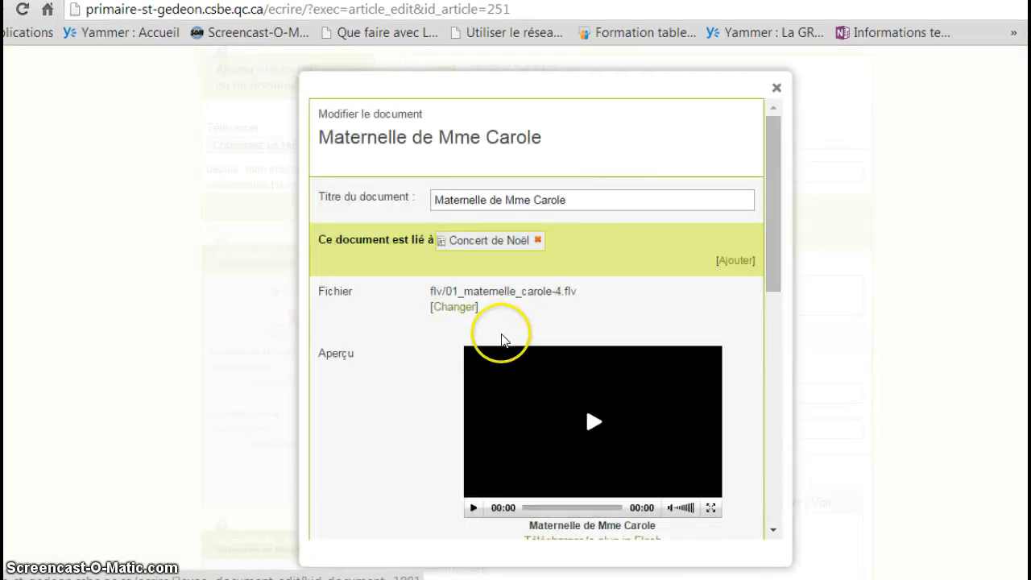
pyautogui.scroll(-1, 501, 336)
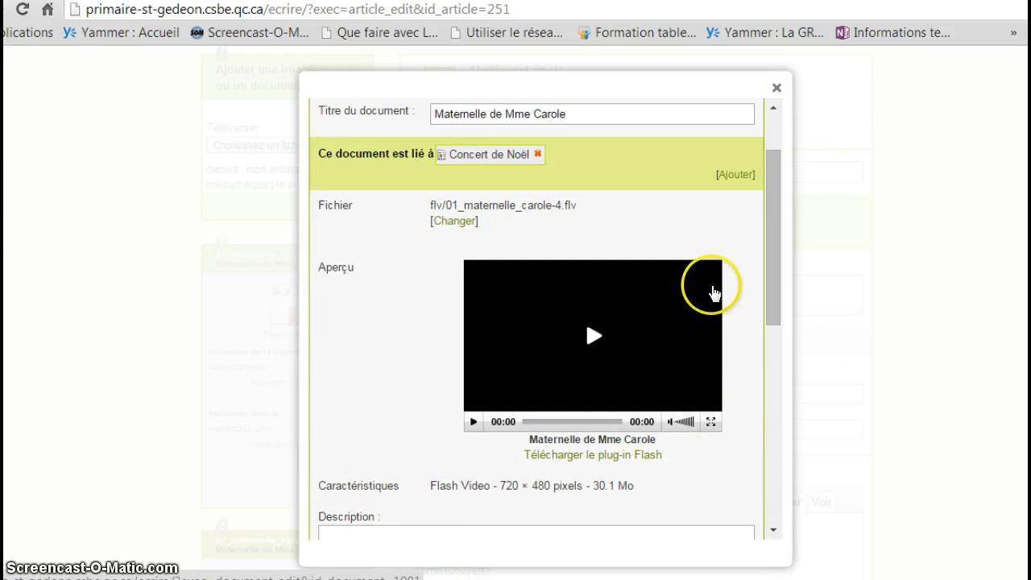
pyautogui.click(777, 87)
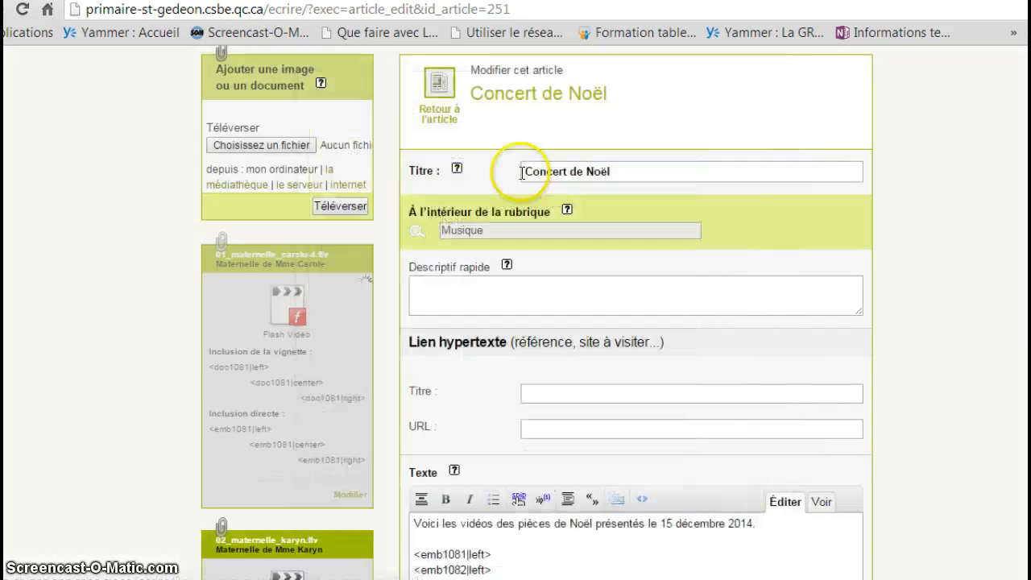
# Check the width and height in the second attached video's document settings (document 1082), and save them as they are
pyautogui.scroll(2, 282, 298)
pyautogui.scroll(-2, 286, 296)
pyautogui.scroll(-2, 304, 303)
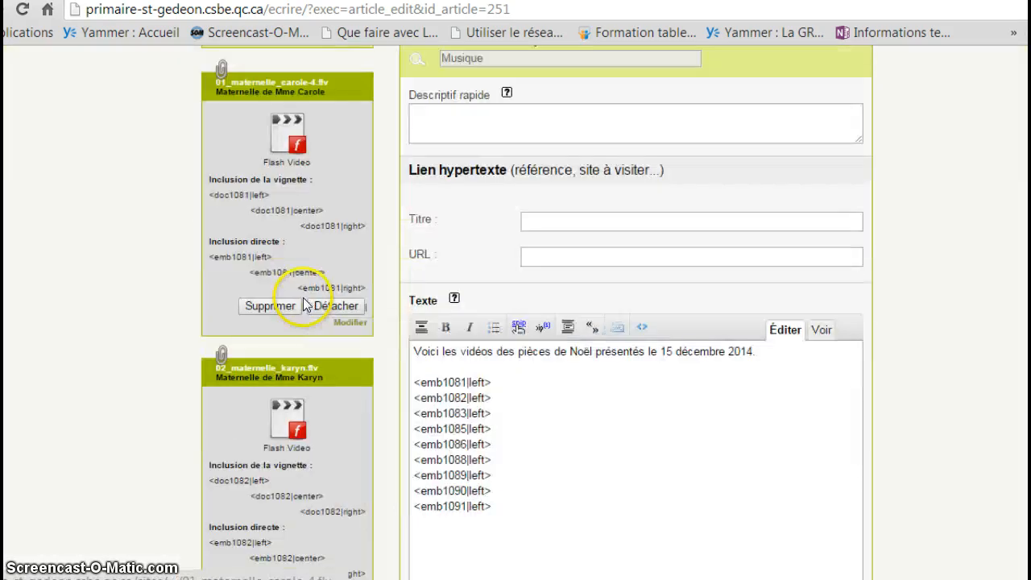
pyautogui.scroll(-1, 326, 394)
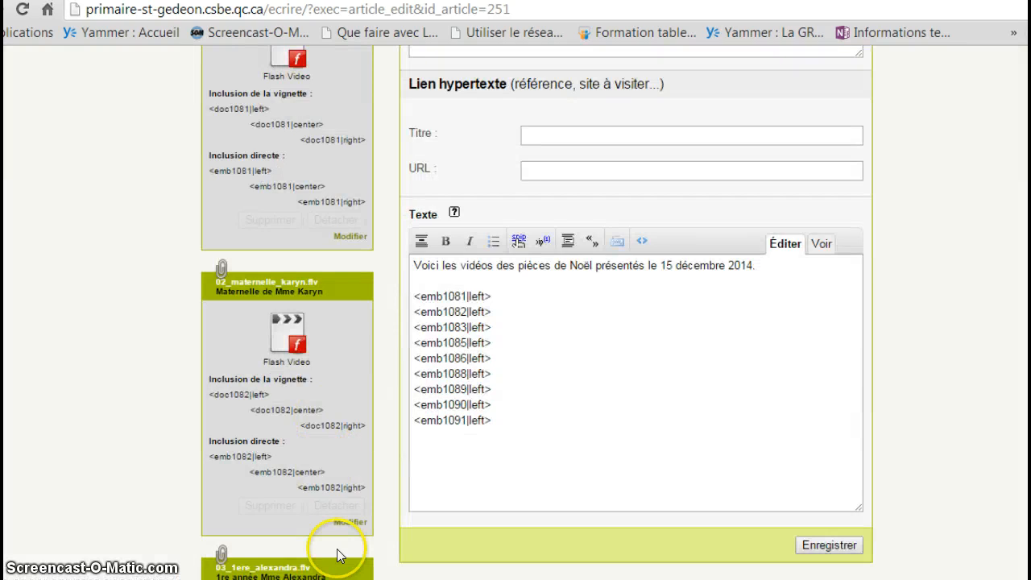
pyautogui.click(348, 520)
pyautogui.scroll(-2, 681, 419)
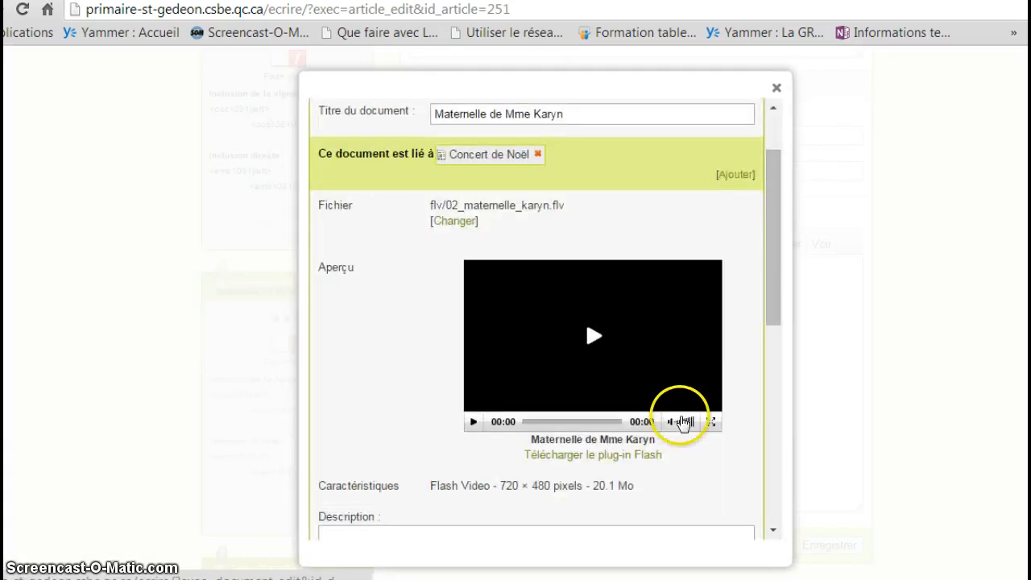
pyautogui.scroll(-2, 680, 421)
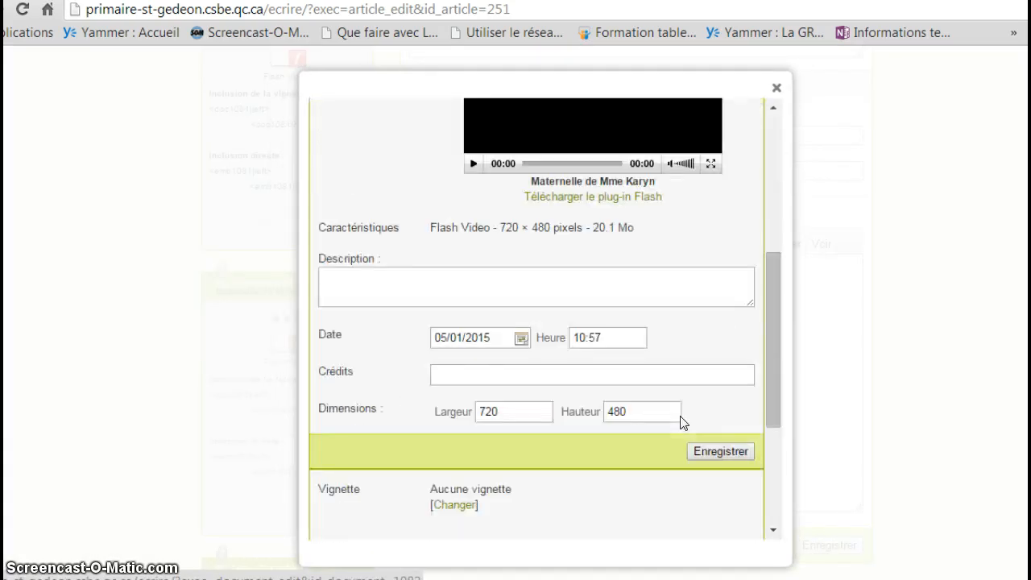
pyautogui.scroll(-1, 681, 415)
pyautogui.click(710, 364)
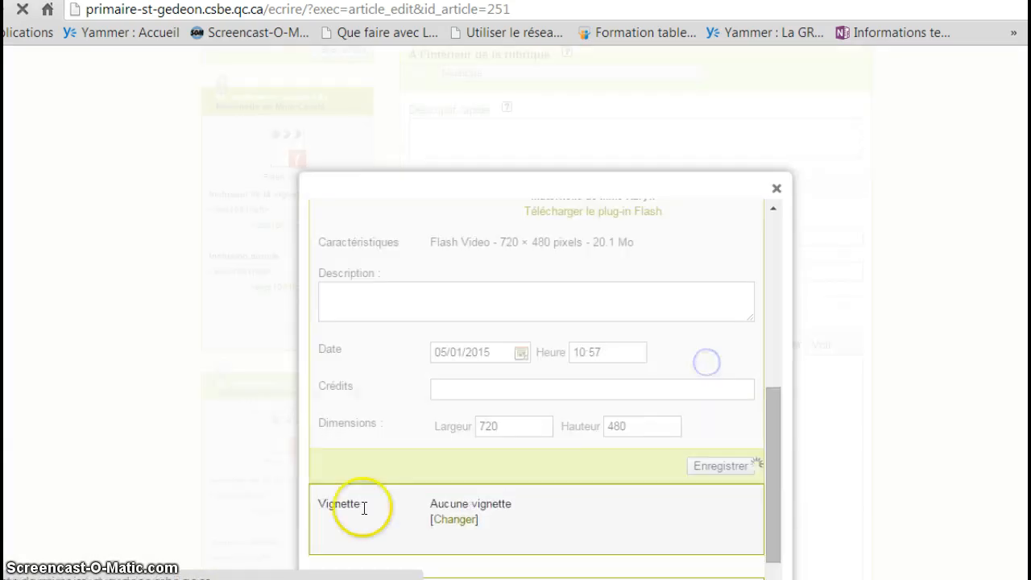
# Check the dimensions in the third attached video's document settings (document 1083), and save them as they are
pyautogui.scroll(-7, 233, 469)
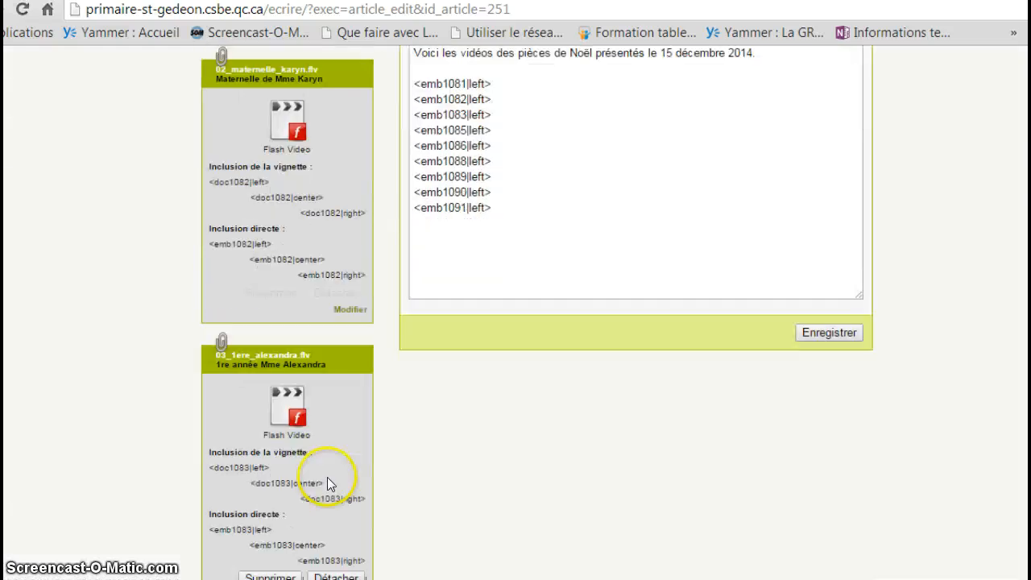
pyautogui.click(348, 509)
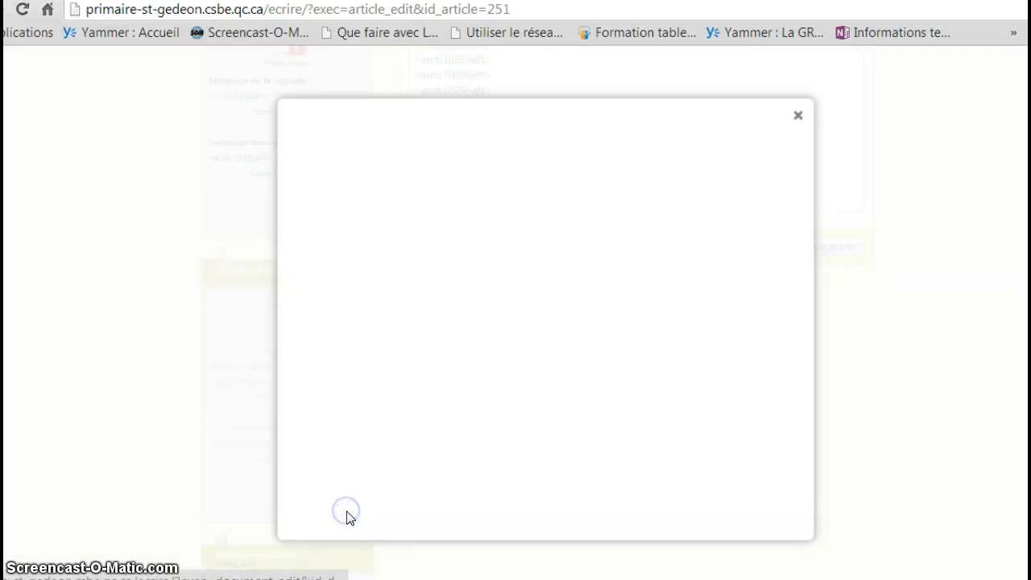
pyautogui.scroll(-5, 724, 331)
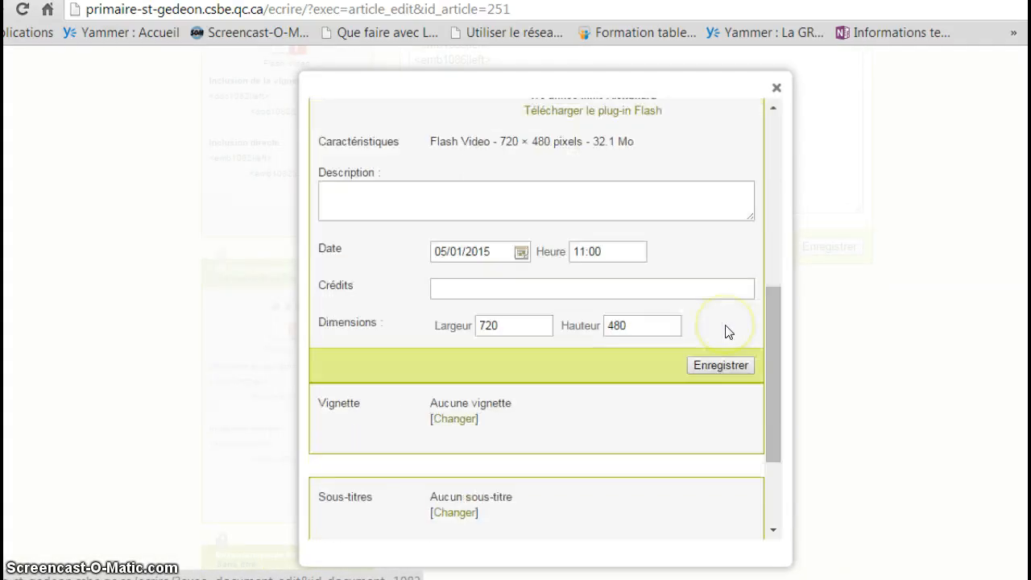
pyautogui.click(727, 368)
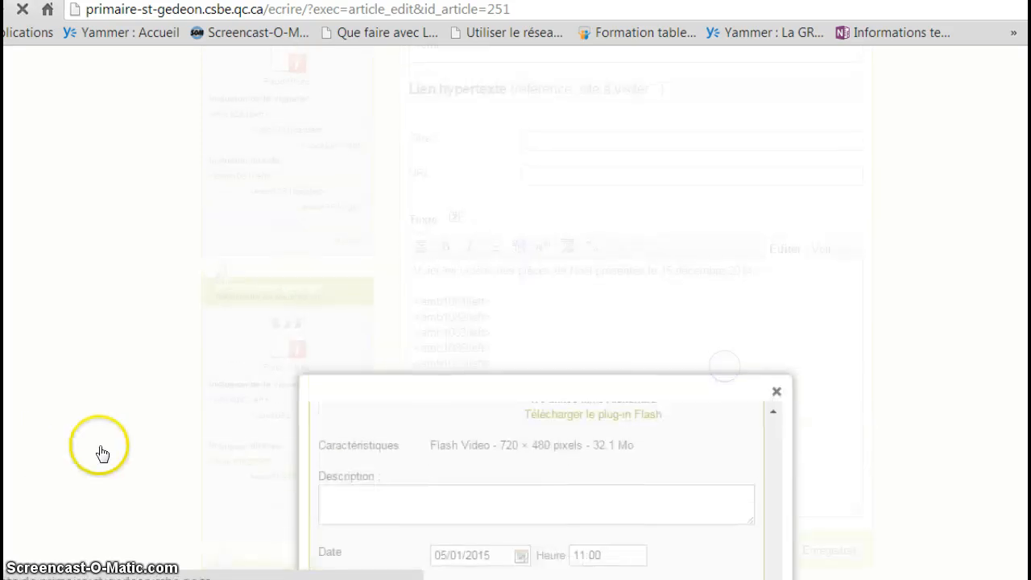
# Check the fourth attached video's dimensions (document 1085), title it "Mme" plus the teacher's first name, and save the document
pyautogui.scroll(-5, 107, 453)
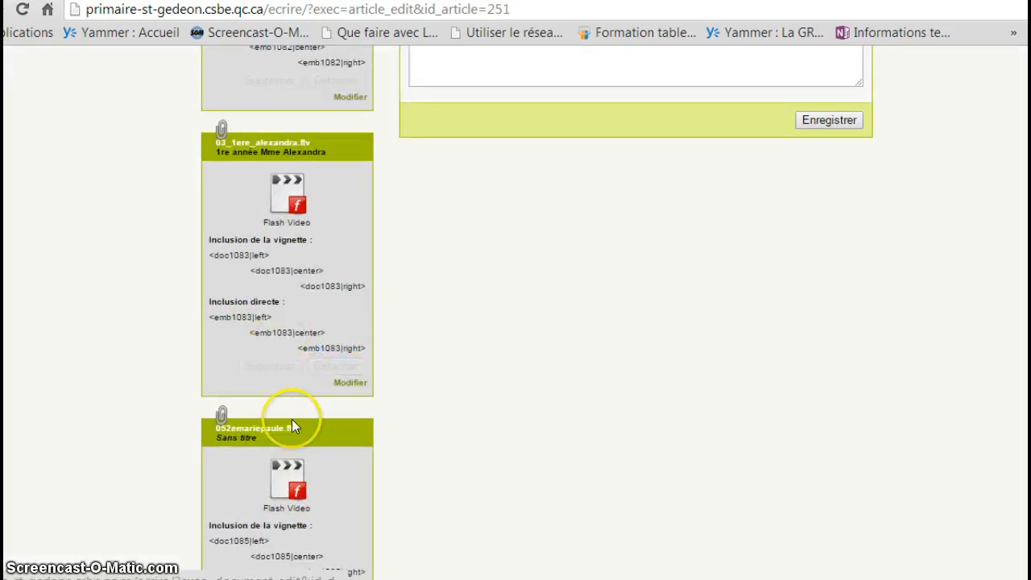
pyautogui.scroll(-2, 292, 420)
pyautogui.scroll(-1, 292, 430)
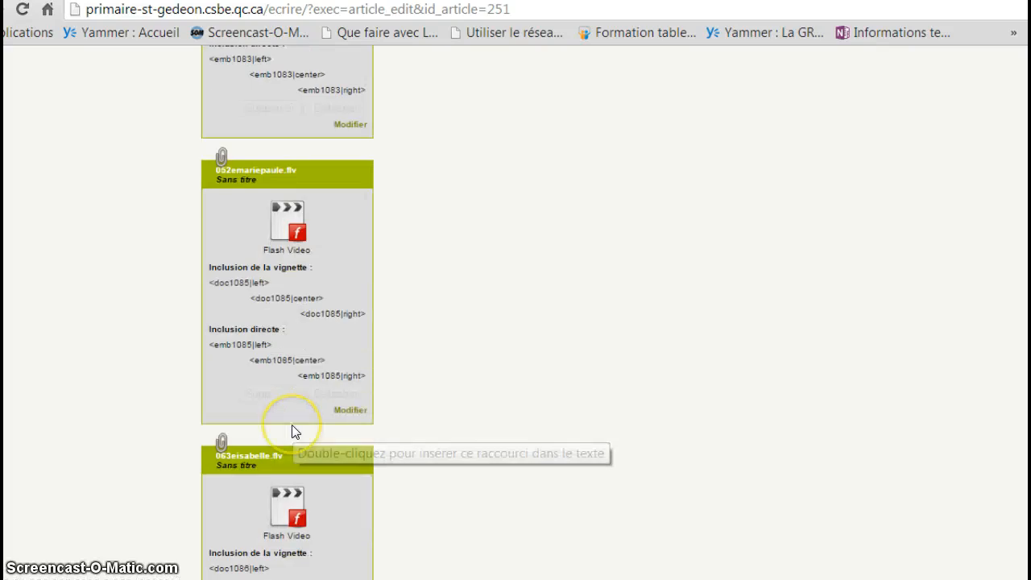
pyautogui.click(353, 414)
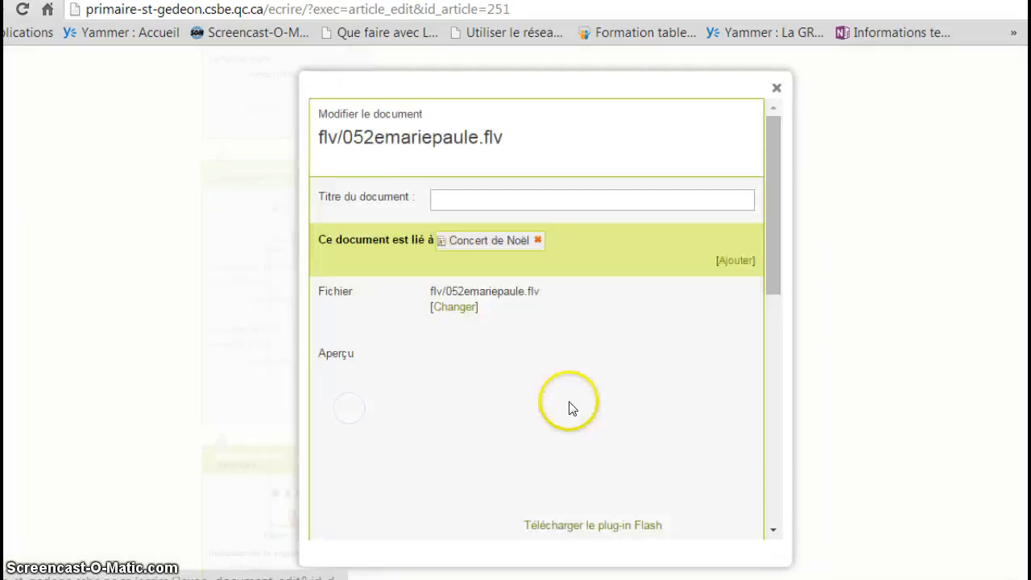
pyautogui.scroll(-3, 550, 436)
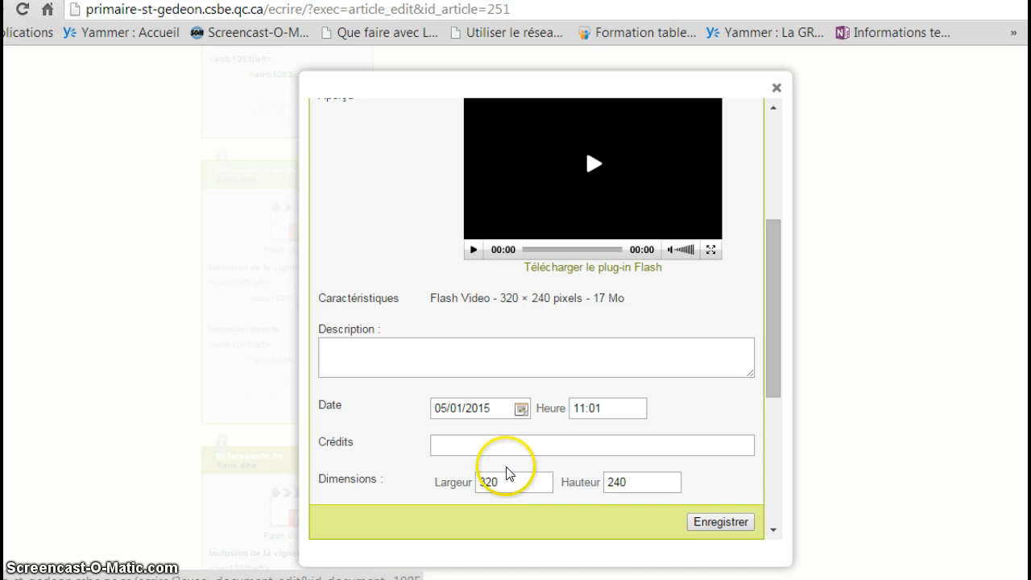
pyautogui.scroll(5, 504, 471)
pyautogui.click(458, 285)
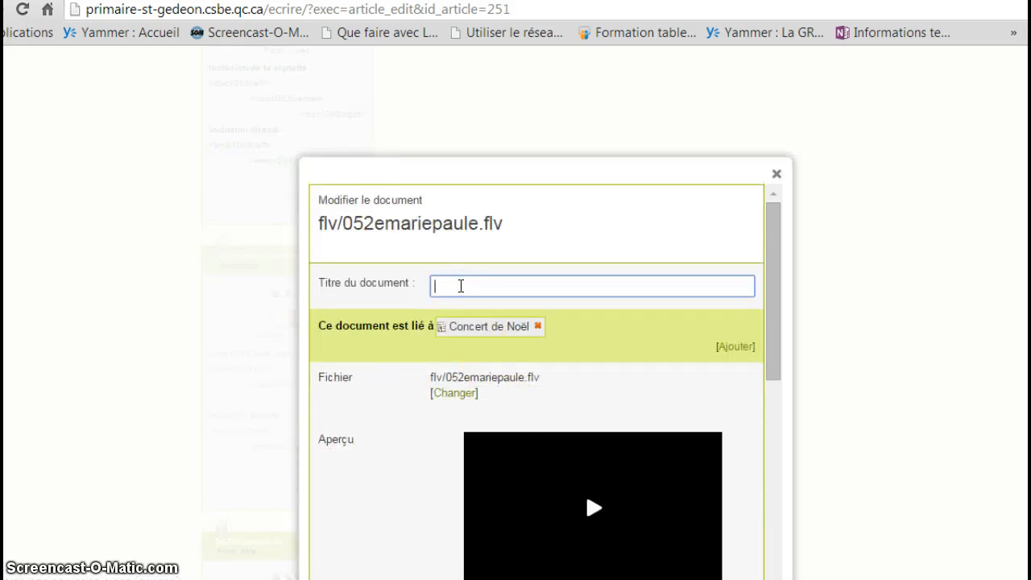
pyautogui.write('Mme Marie-Paule')
pyautogui.scroll(-5, 605, 354)
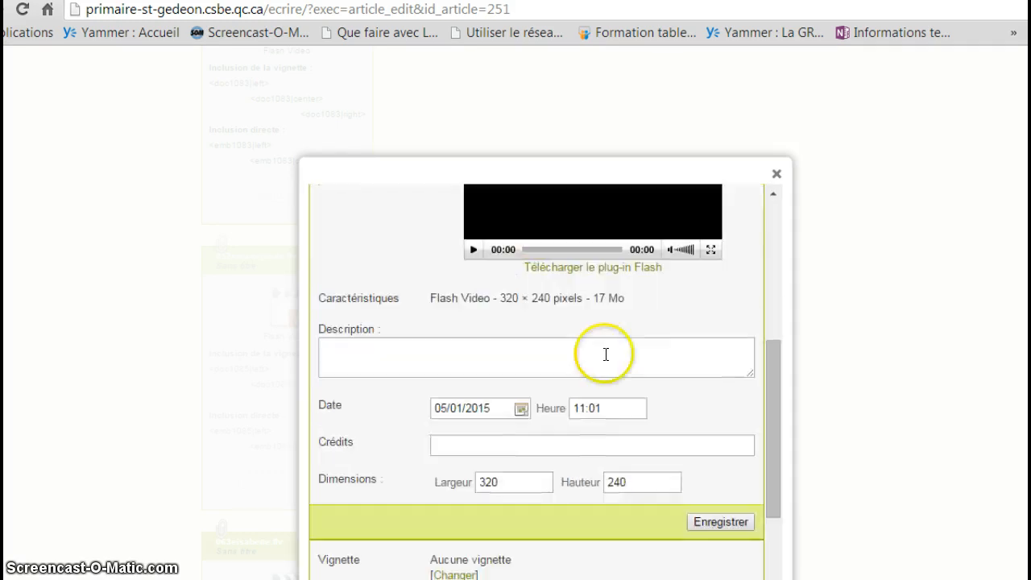
pyautogui.click(720, 522)
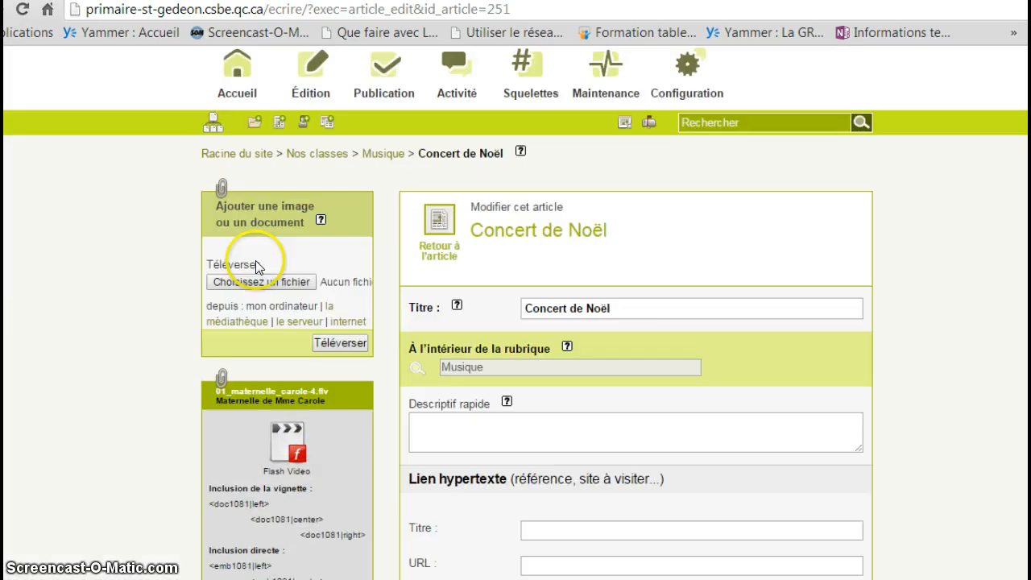
# Set the first attached video's dimensions (document 1081) to a width of 320 and a height of 240, and save the document
pyautogui.scroll(-3, 288, 414)
pyautogui.click(351, 374)
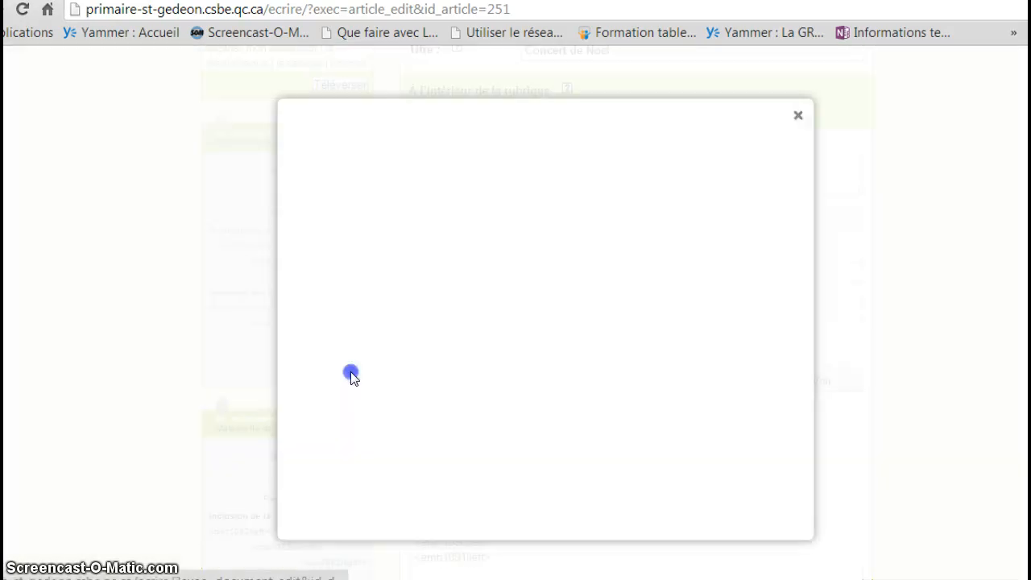
pyautogui.scroll(-3, 522, 323)
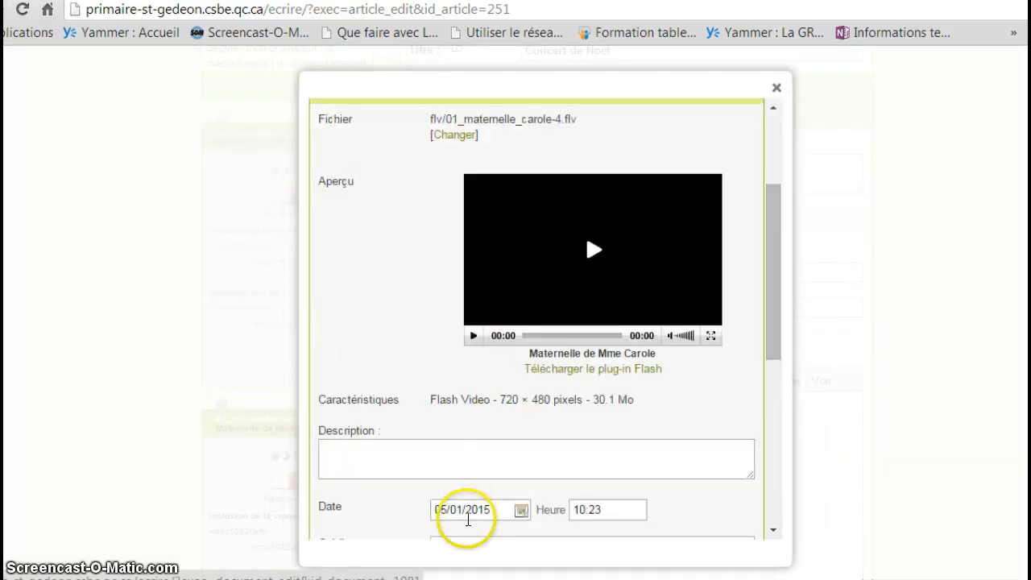
pyautogui.scroll(-2, 512, 475)
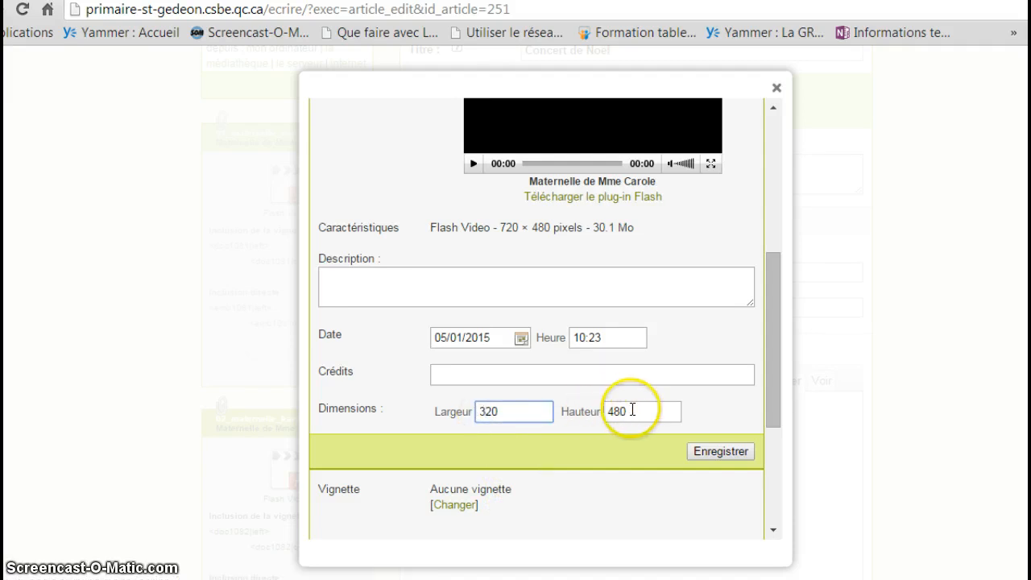
pyautogui.click(592, 412)
pyautogui.write('2')
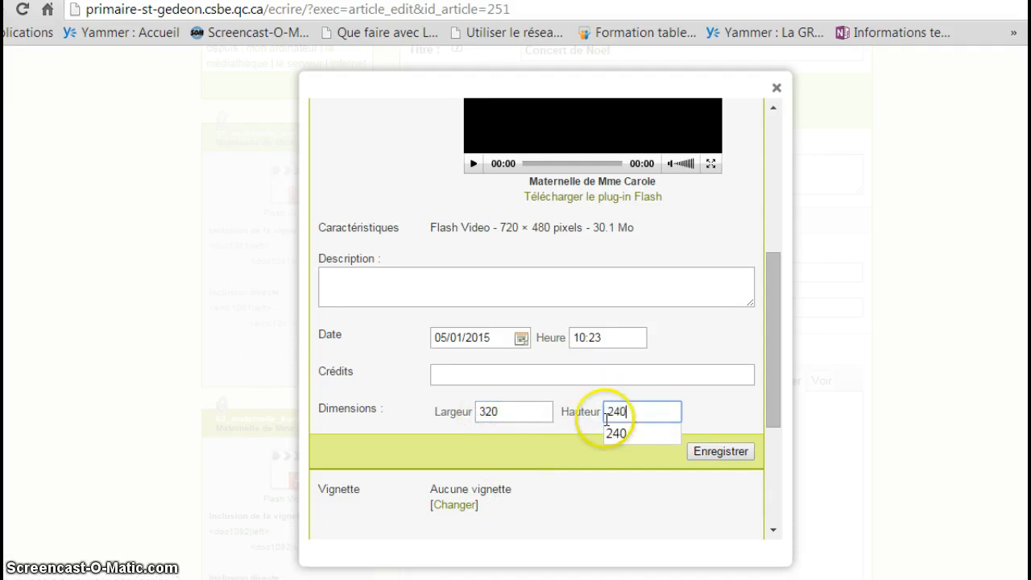
pyautogui.click(720, 451)
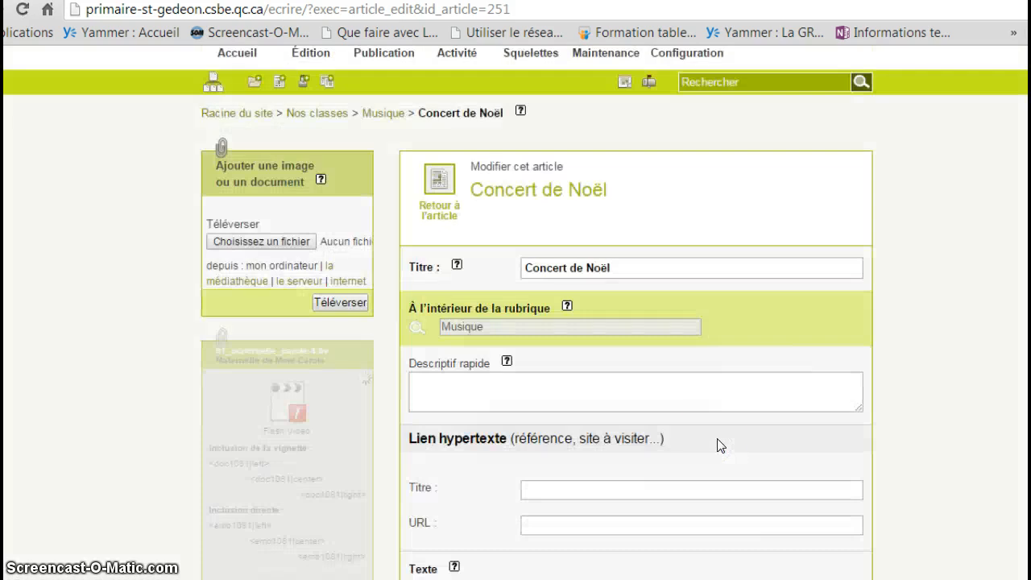
# Set the second attached video's dimensions (document 1082) to a width of 320 and a height of 240, and save the document
pyautogui.scroll(-4, 278, 373)
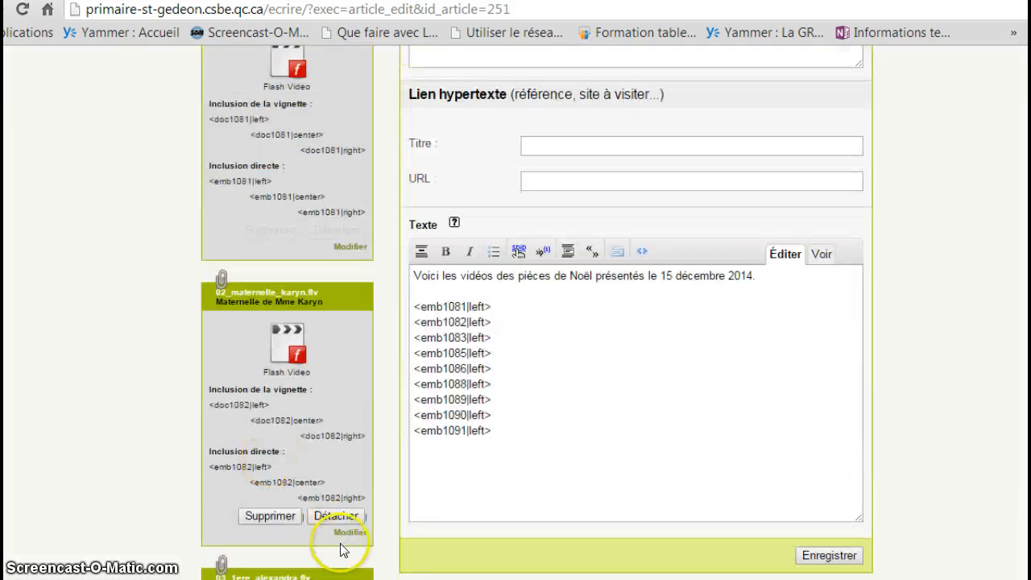
pyautogui.click(350, 533)
pyautogui.scroll(-2, 524, 427)
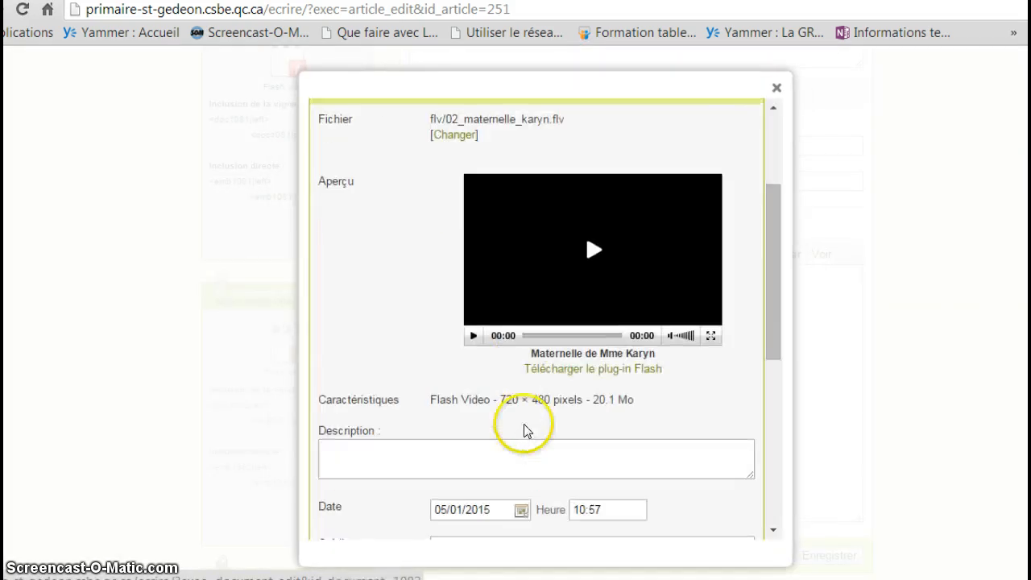
pyautogui.scroll(-2, 503, 459)
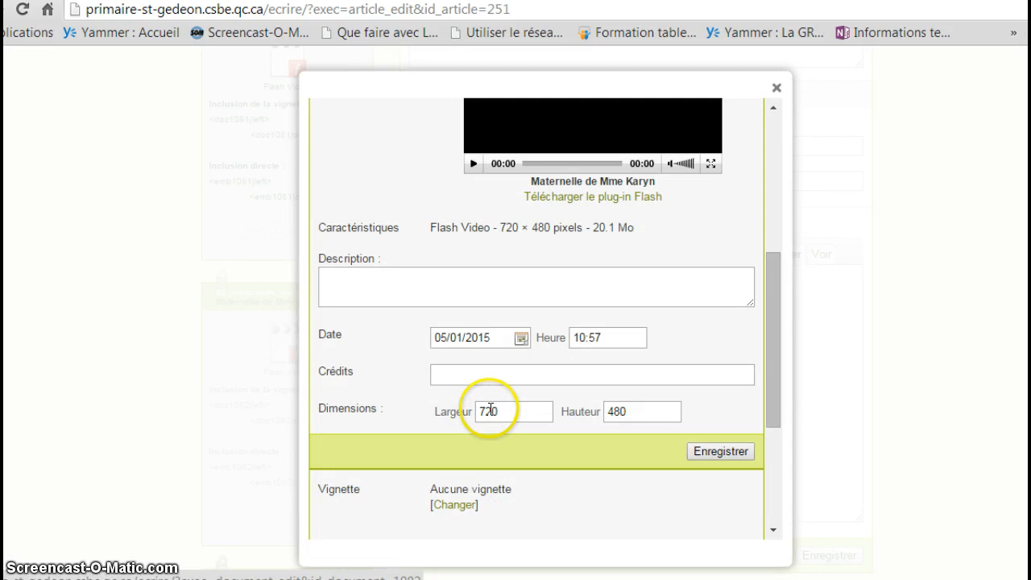
pyautogui.moveTo(486, 411); pyautogui.dragTo(475, 412)
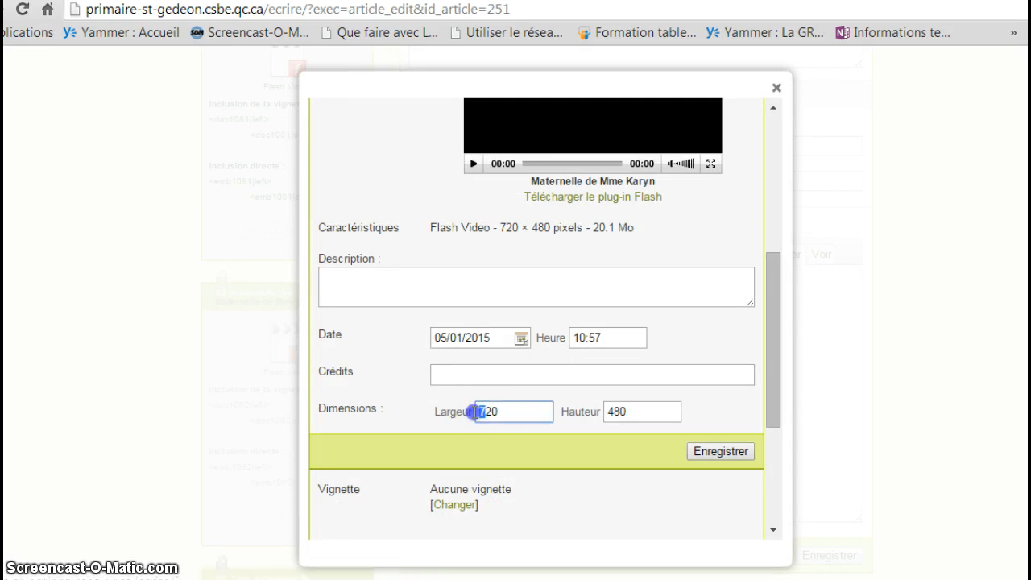
pyautogui.doubleClick(614, 412)
pyautogui.write('24')
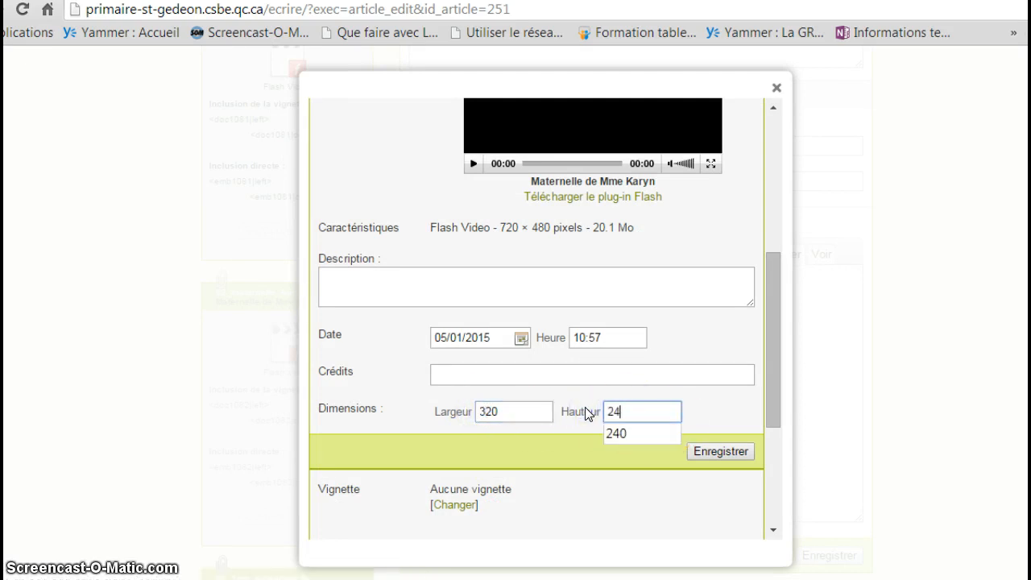
pyautogui.write('0')
pyautogui.click(712, 454)
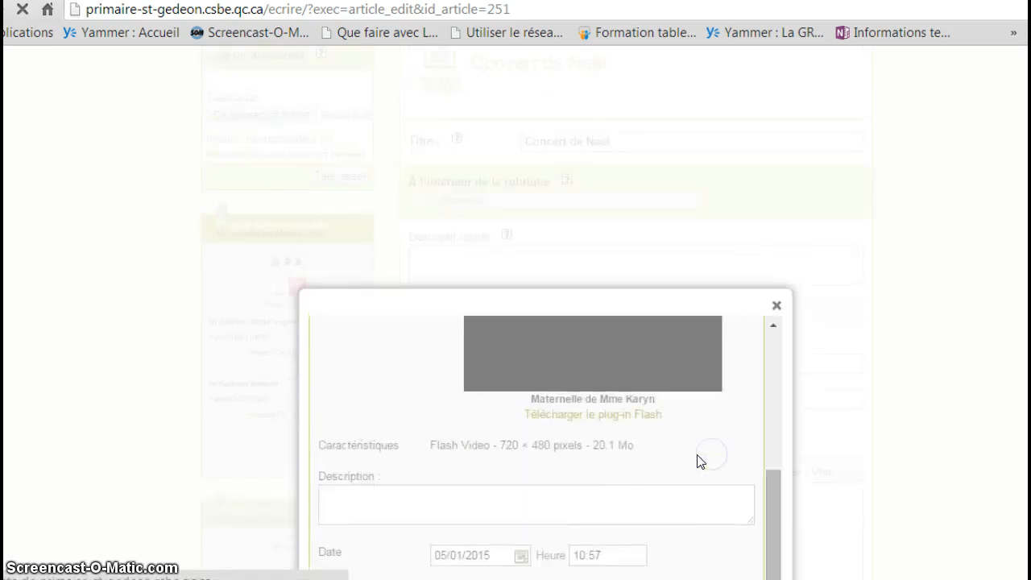
# Save the Concert de Noël article and compare the sizes of the embedded video players on its page
pyautogui.scroll(-6, 663, 386)
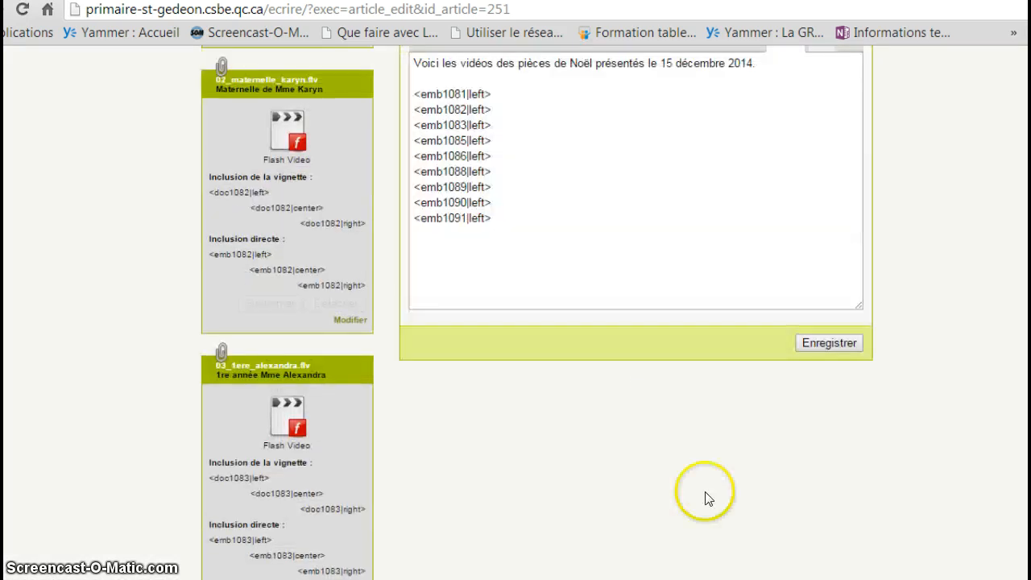
pyautogui.click(818, 341)
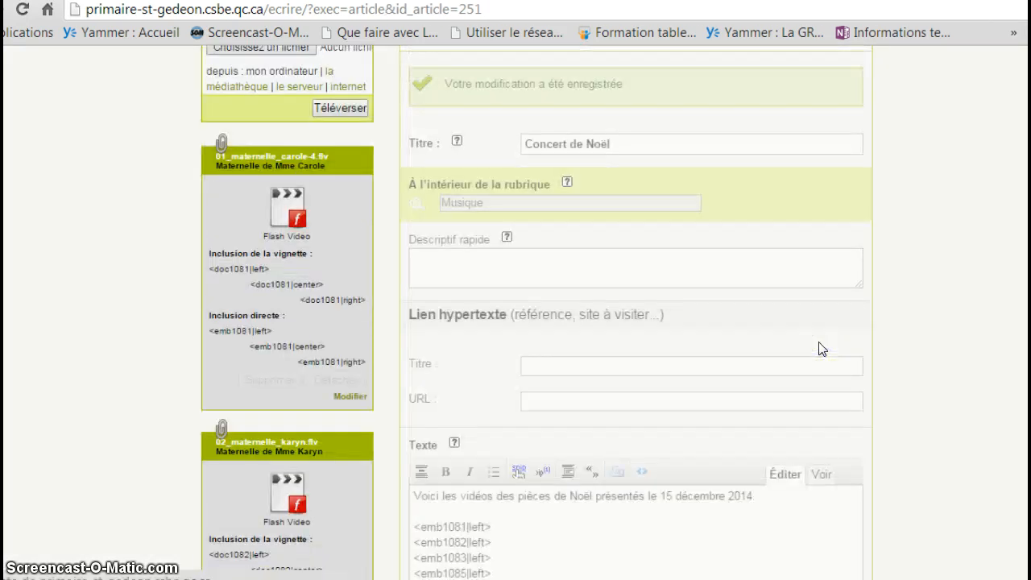
pyautogui.scroll(-5, 819, 348)
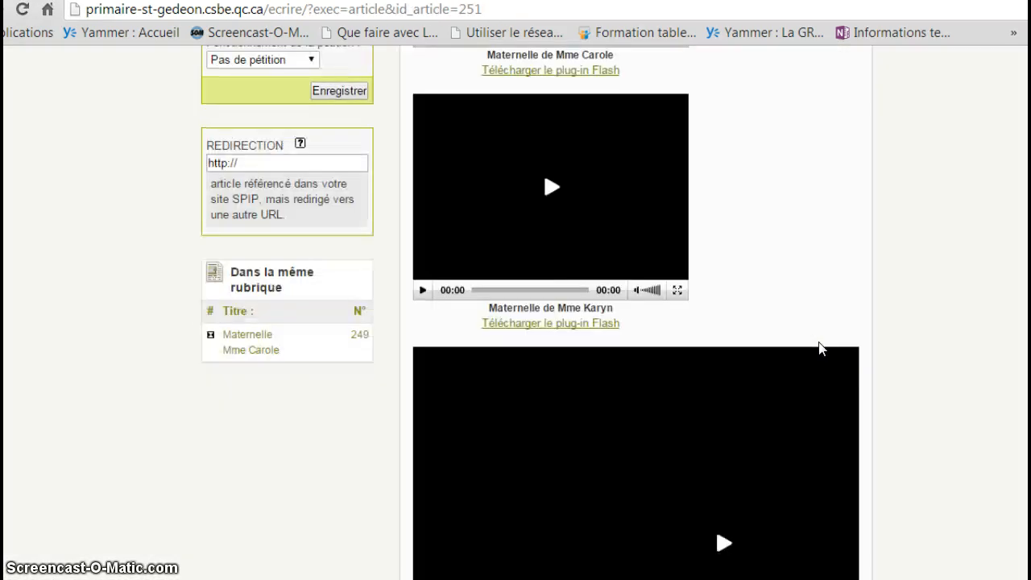
pyautogui.scroll(-6, 820, 348)
pyautogui.scroll(3, 798, 291)
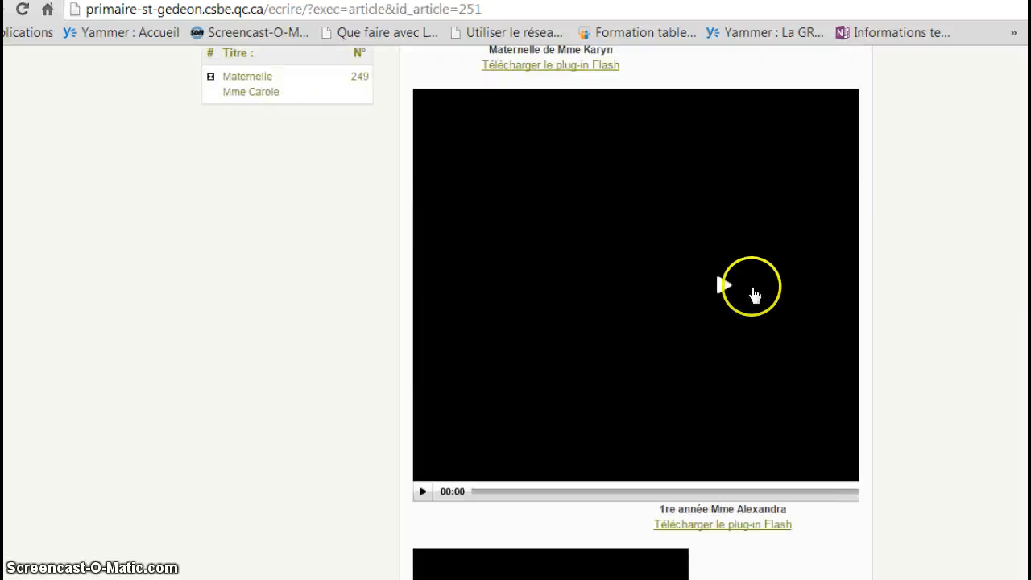
pyautogui.scroll(5, 746, 317)
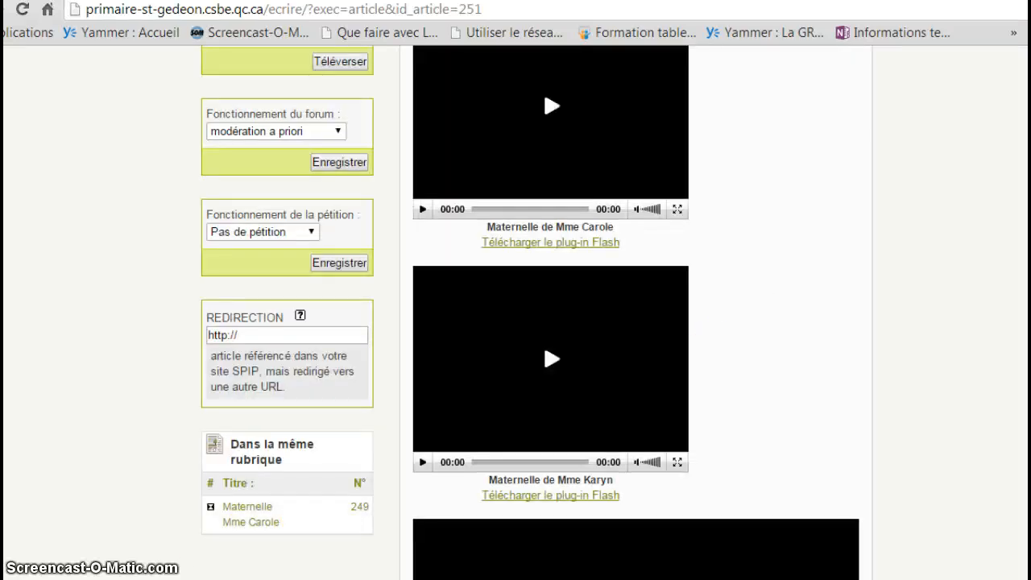